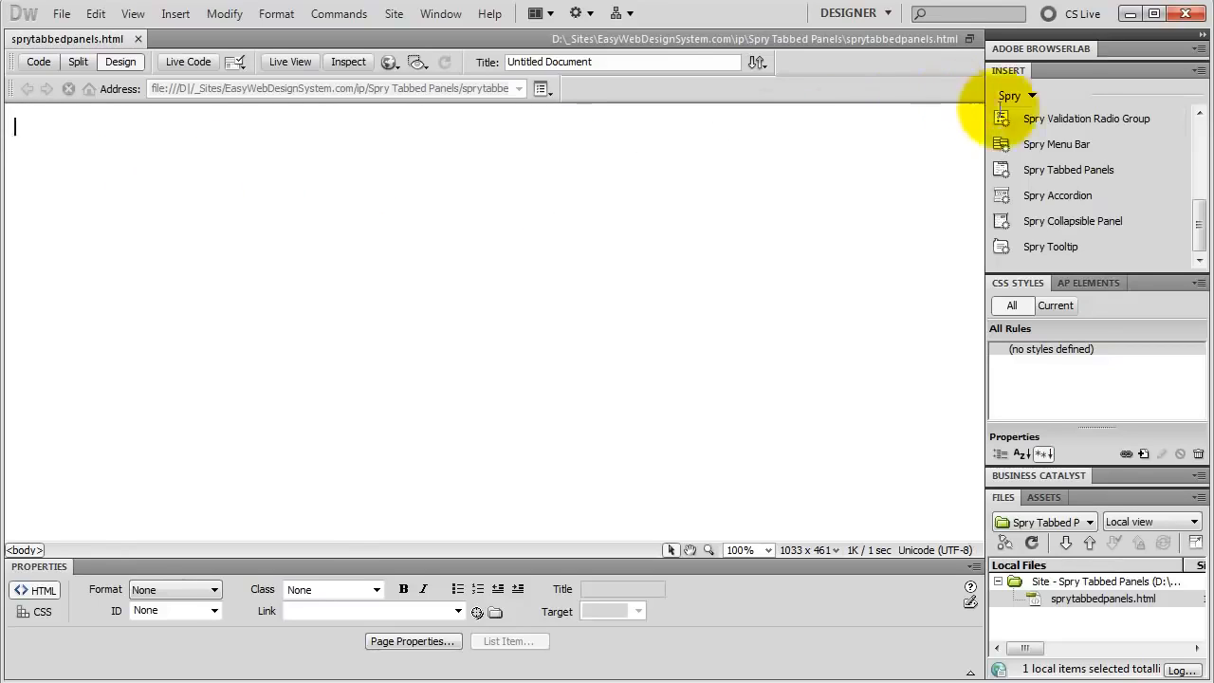
# - Insert a Spry Tabbed Panels widget into the empty page and test switching between its tabs in Live View
pyautogui.click(1094, 180)
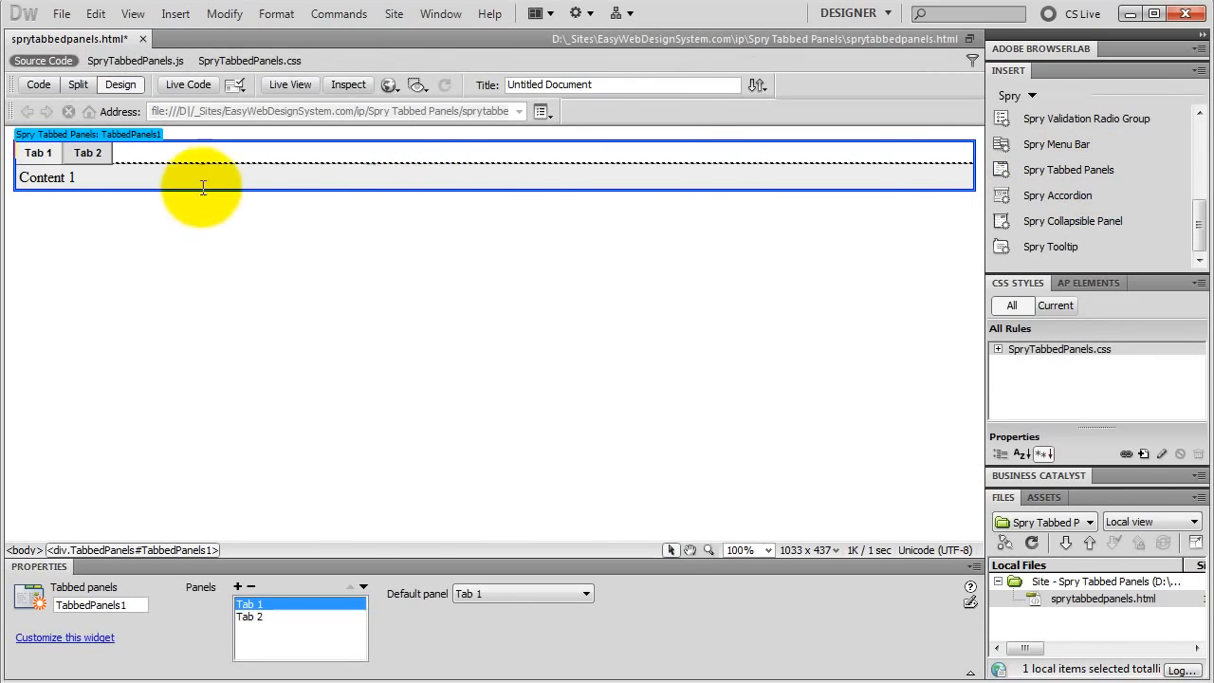
pyautogui.click(286, 83)
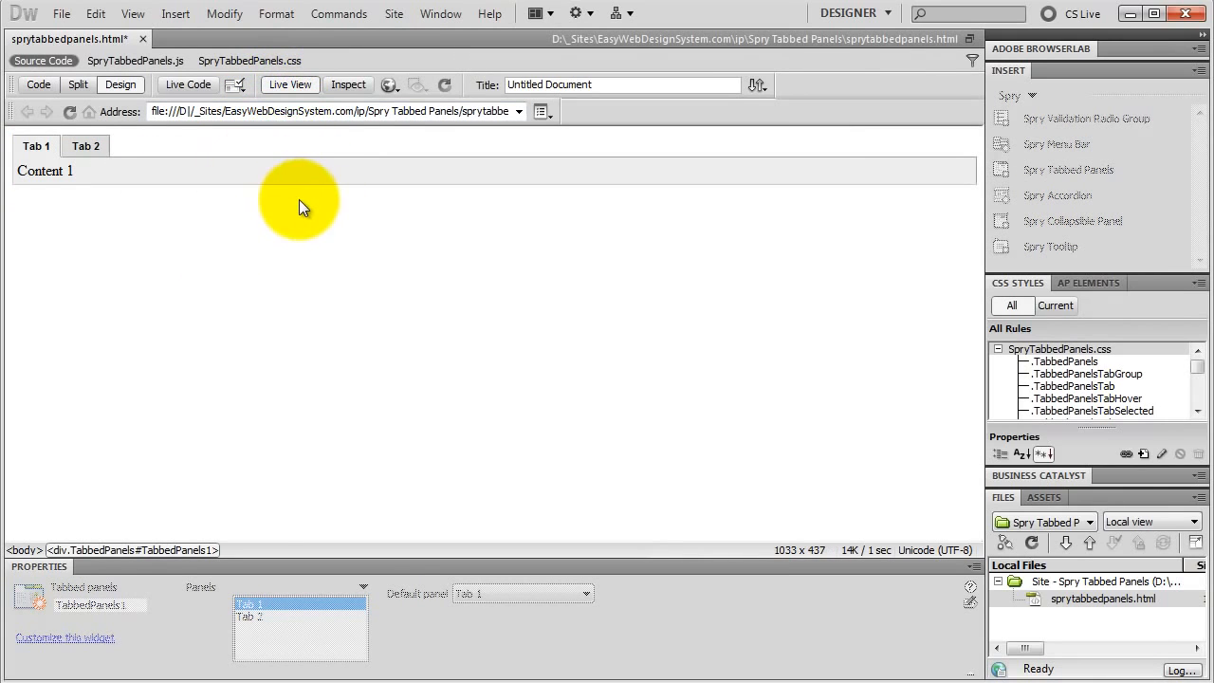
pyautogui.click(85, 146)
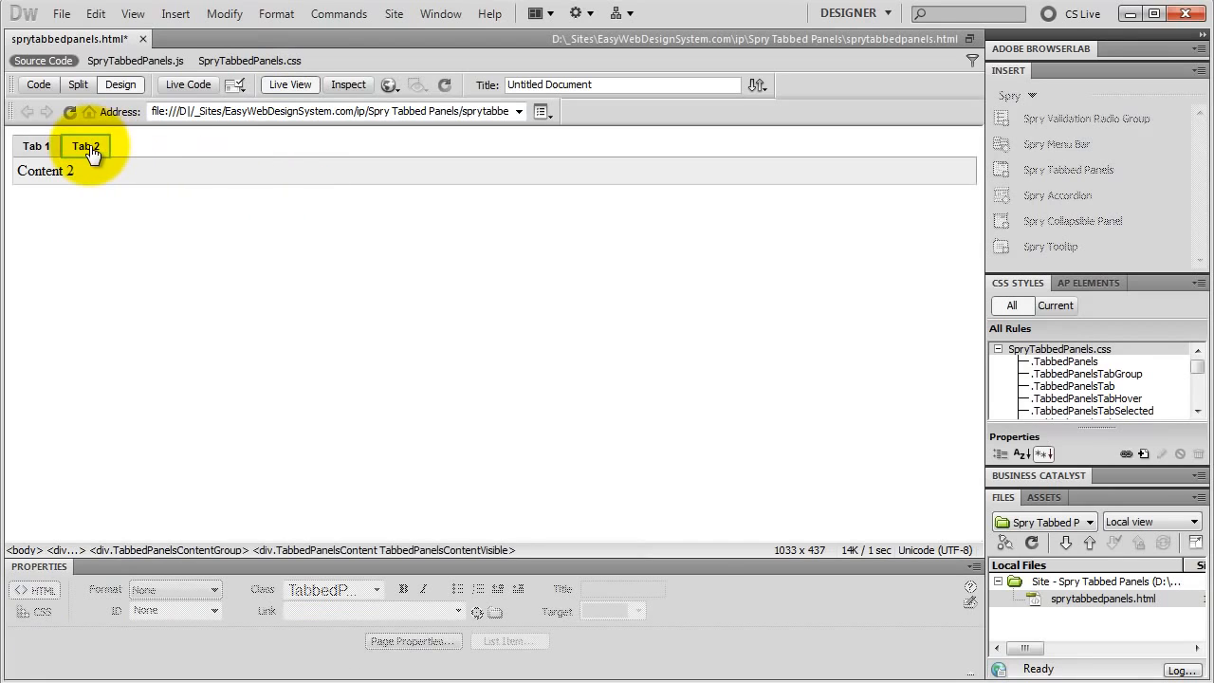
pyautogui.click(53, 152)
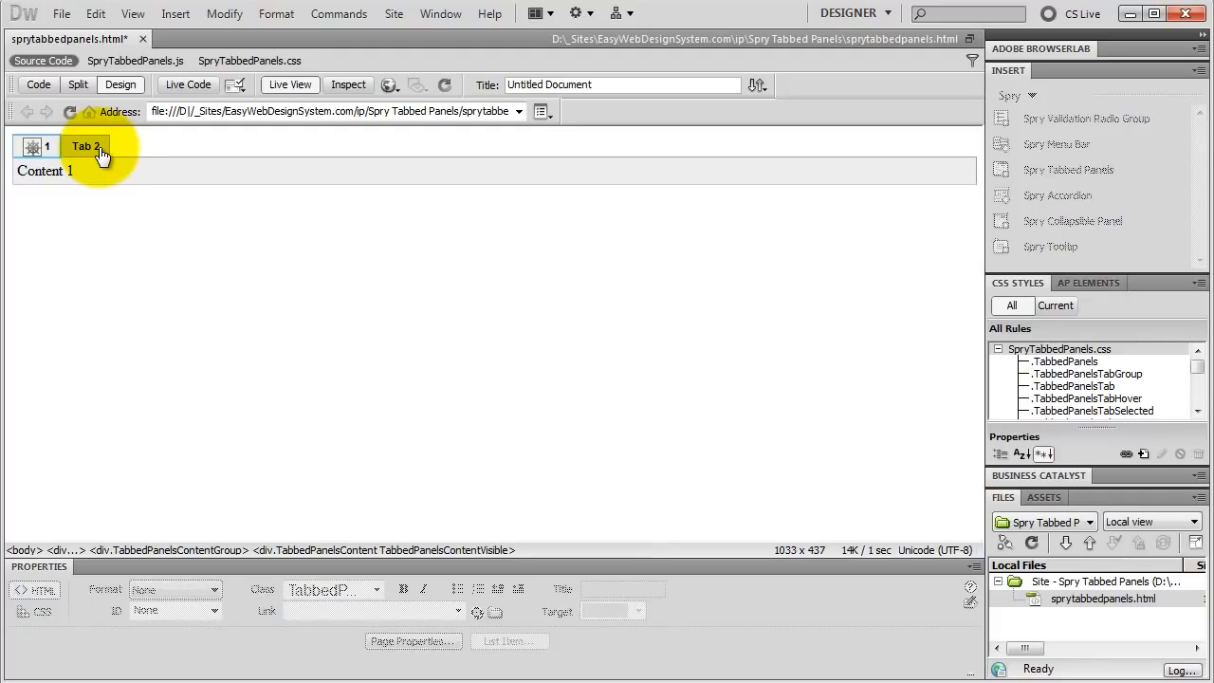
pyautogui.click(287, 86)
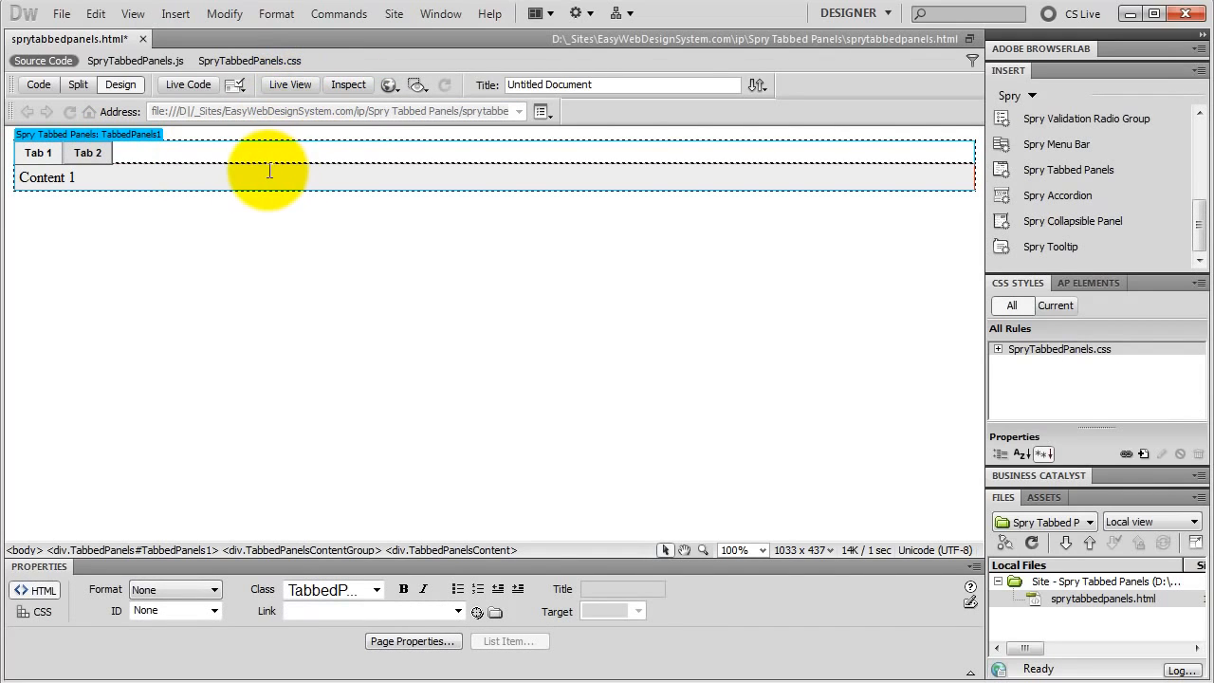
# - Add a third panel to the tabbed panels widget and order it after Tab 2
pyautogui.click(125, 136)
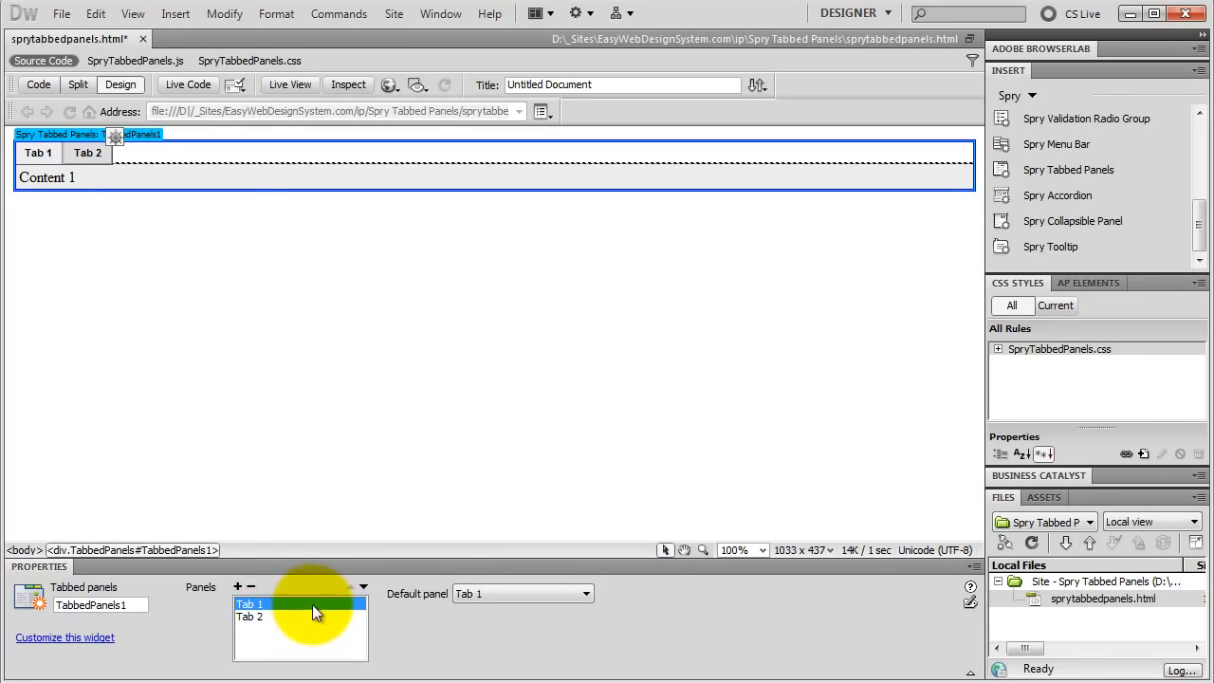
pyautogui.click(237, 587)
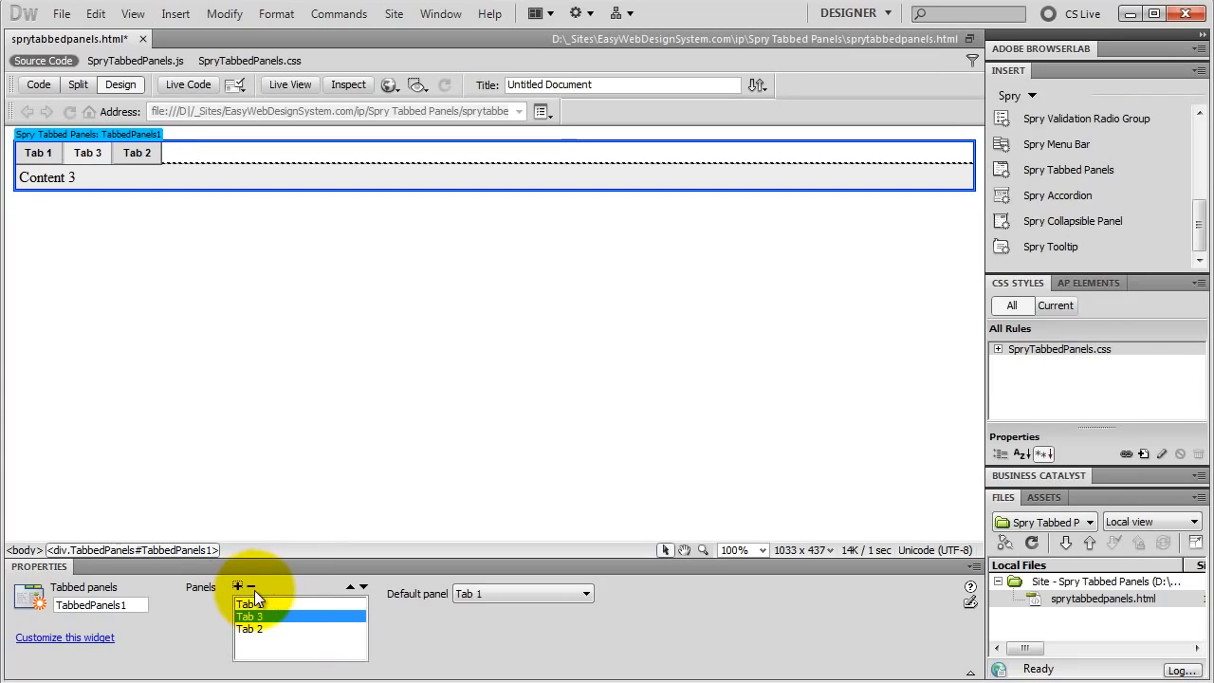
pyautogui.click(364, 588)
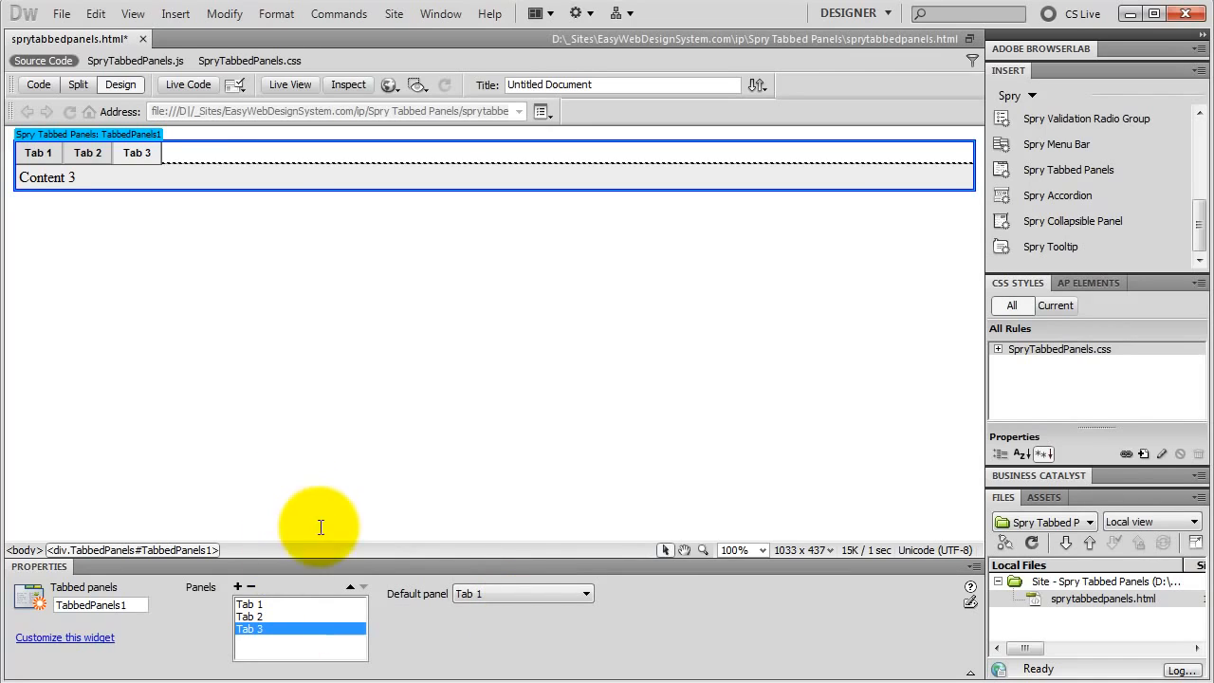
# - Show the content of Tab 2, Tab 1 and again Tab 2 for editing in the design view
pyautogui.click(42, 154)
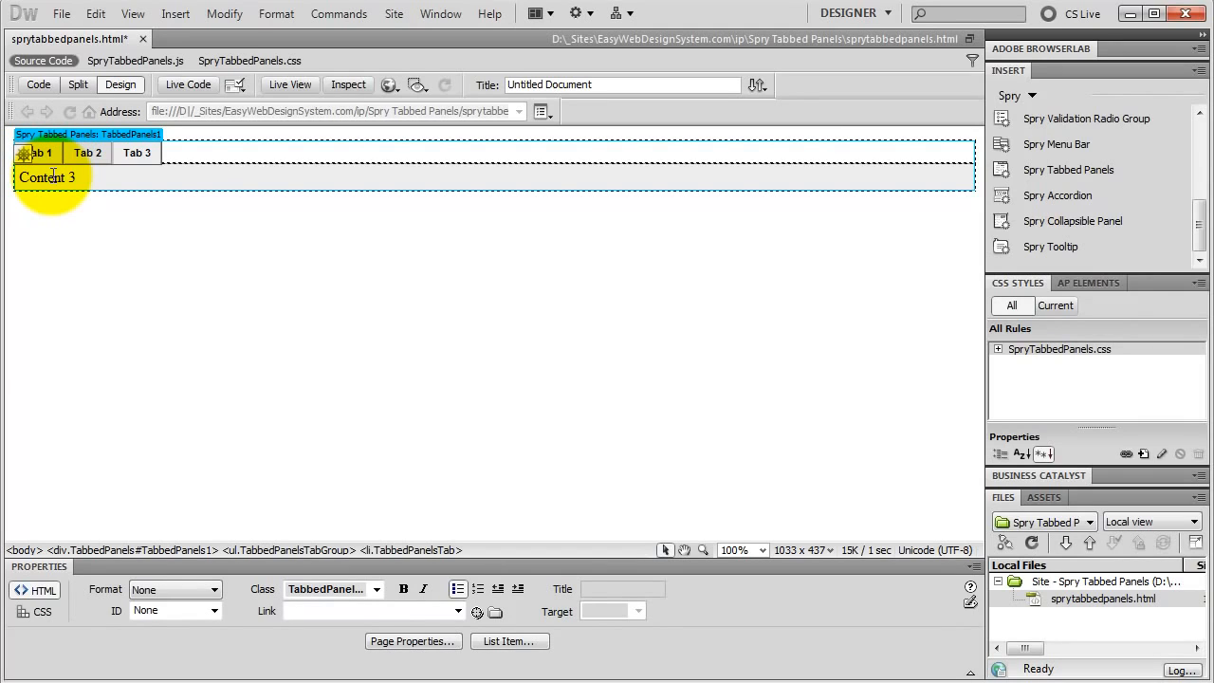
pyautogui.click(100, 155)
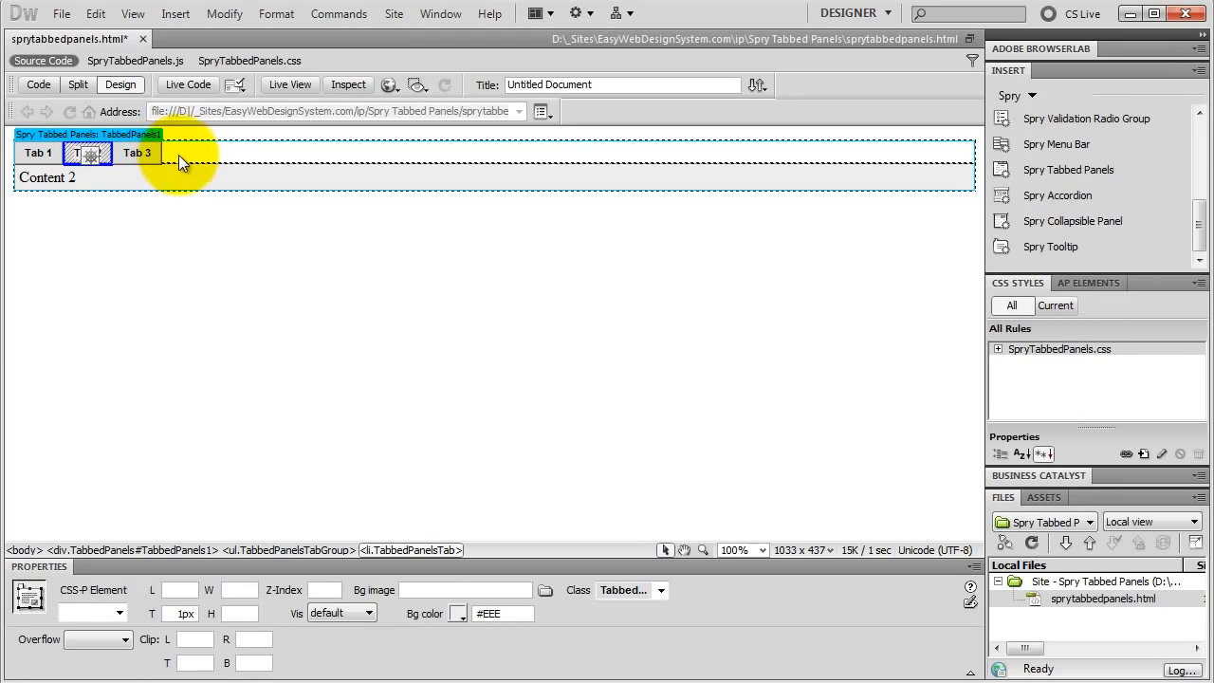
pyautogui.click(45, 153)
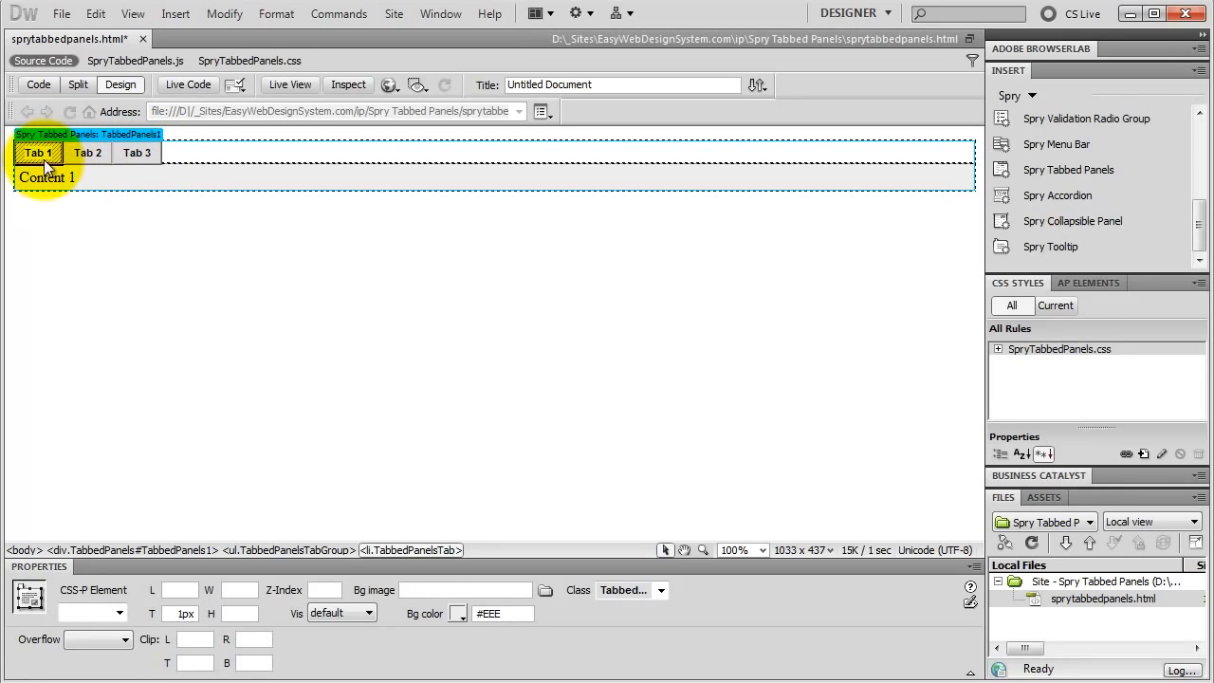
pyautogui.rightClick(44, 159)
pyautogui.click(88, 154)
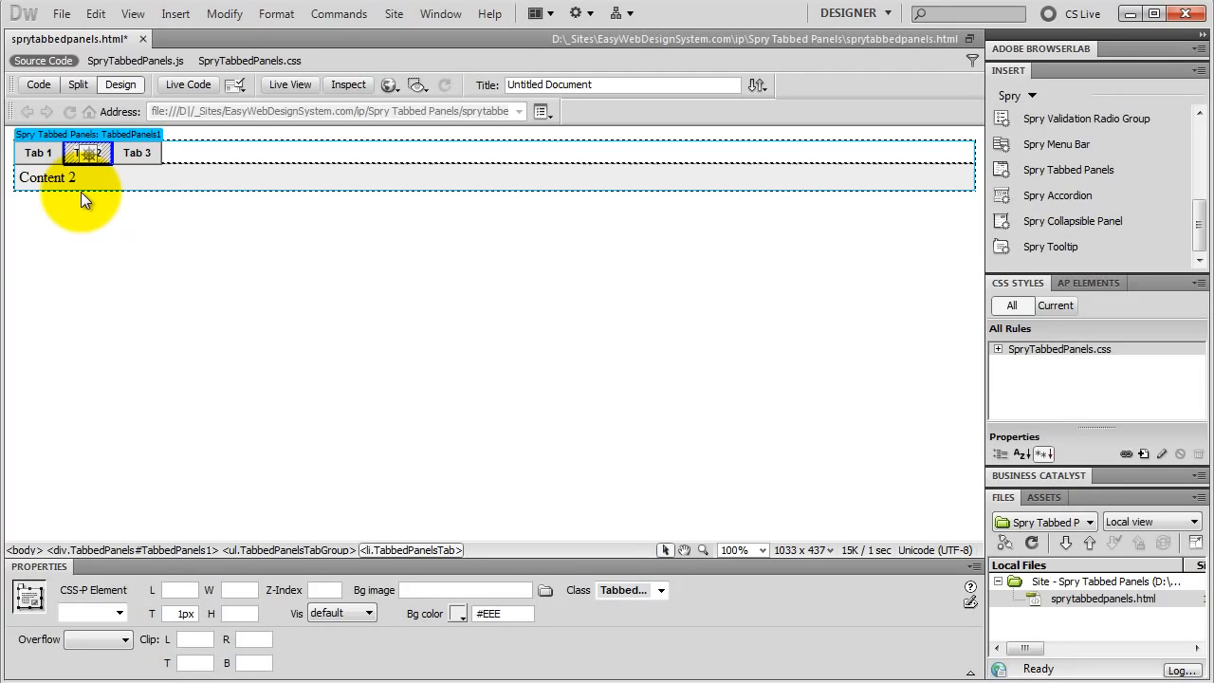
# - Save sprytabbedpanels.html and accept copying the dependent Spry CSS and JavaScript files to the site
pyautogui.click(61, 16)
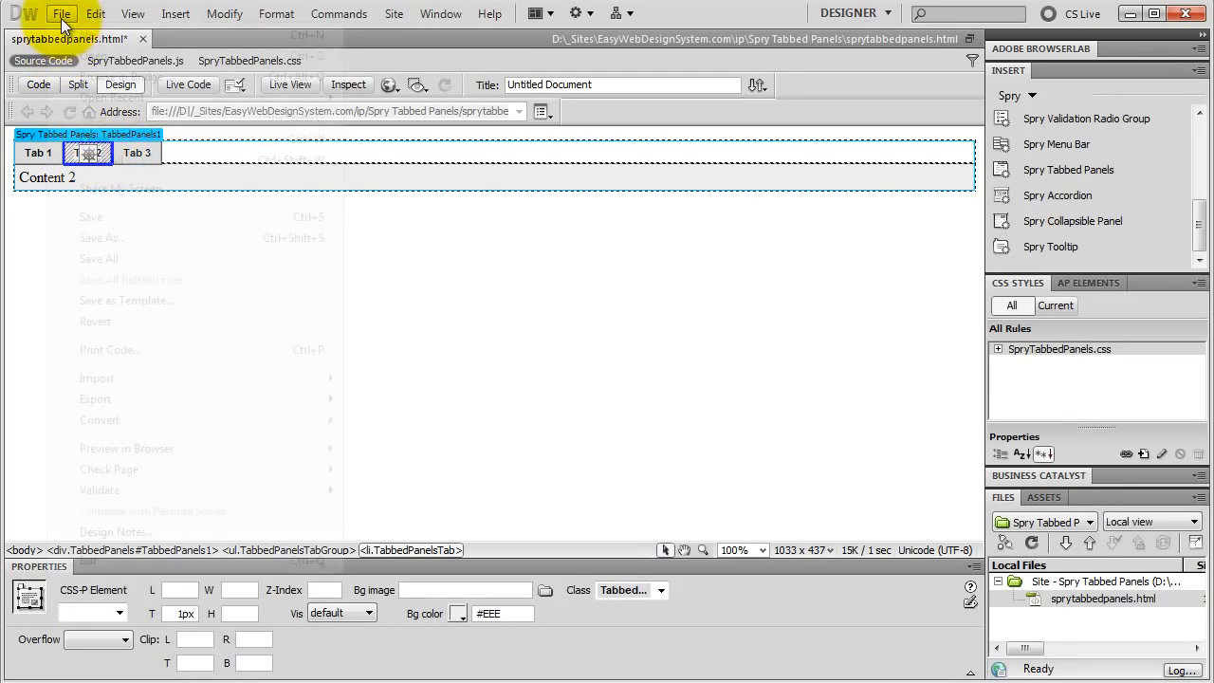
pyautogui.click(102, 218)
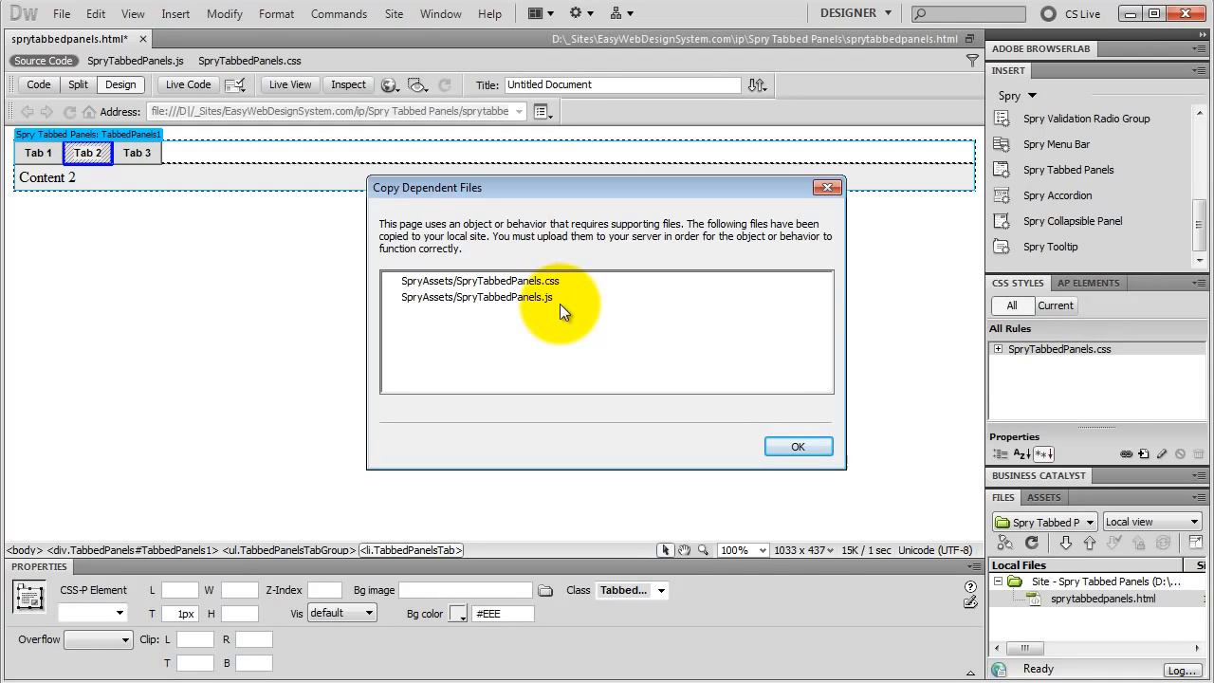
pyautogui.click(795, 448)
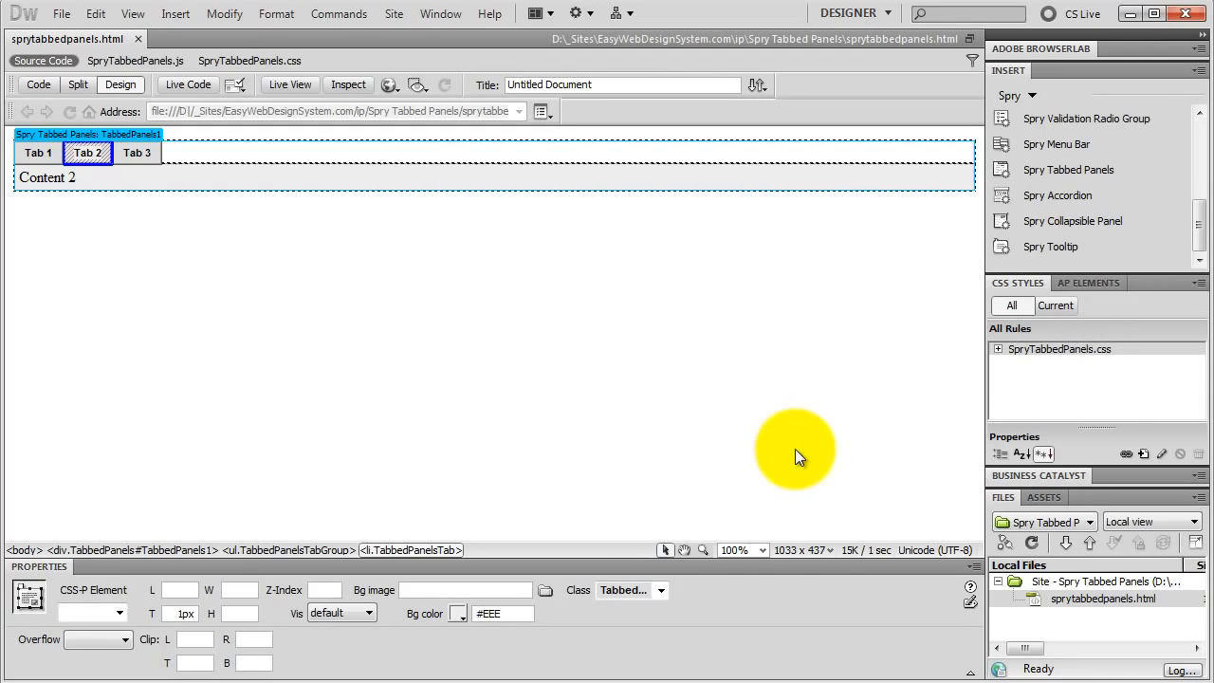
# - Refresh the site's local file list and check the contents of the SpryAssets folder
pyautogui.click(1064, 597)
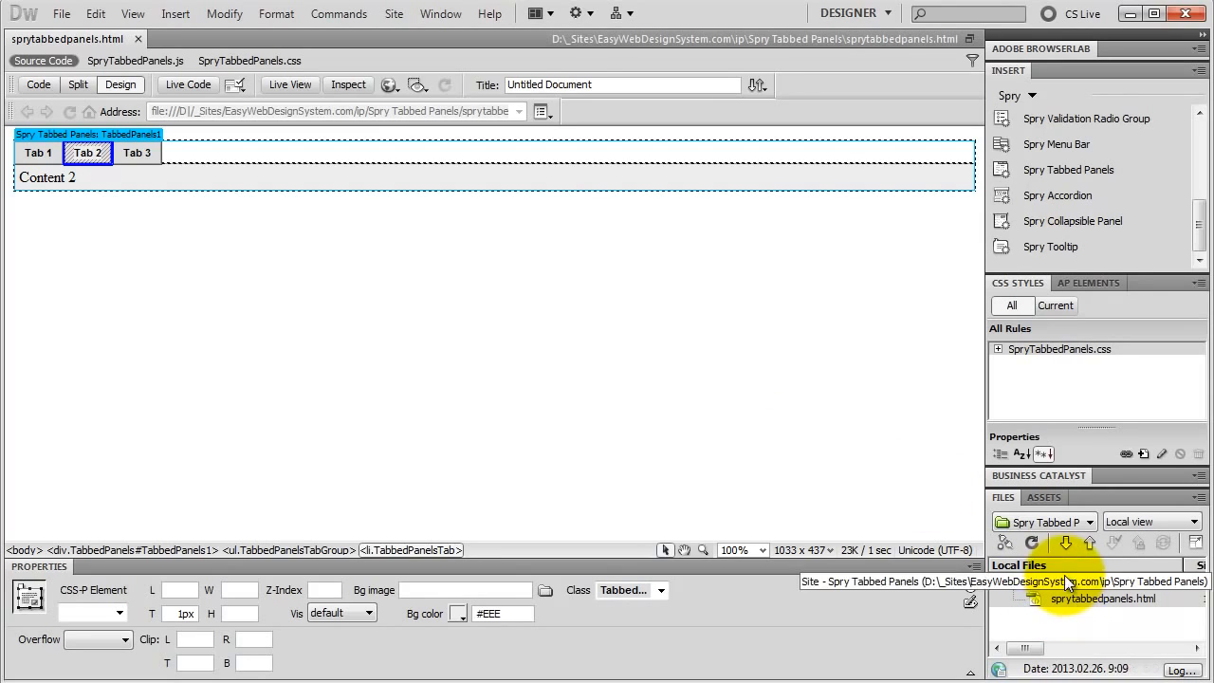
pyautogui.click(1032, 541)
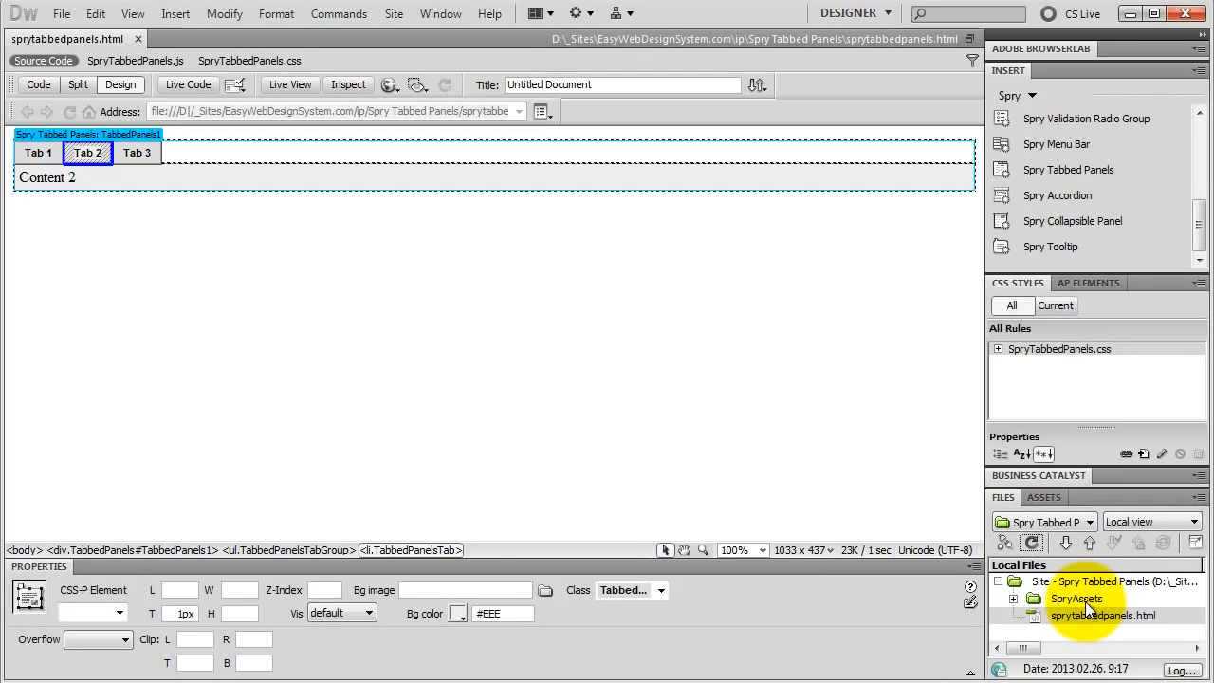
pyautogui.click(1013, 599)
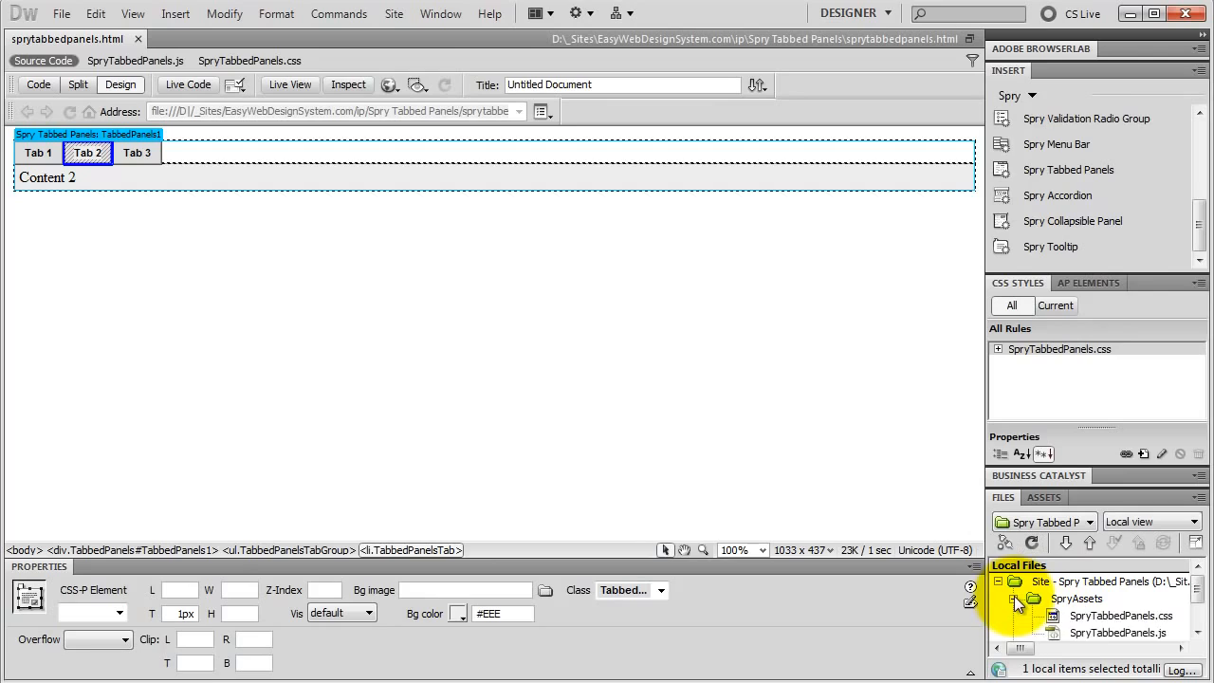
pyautogui.click(1014, 599)
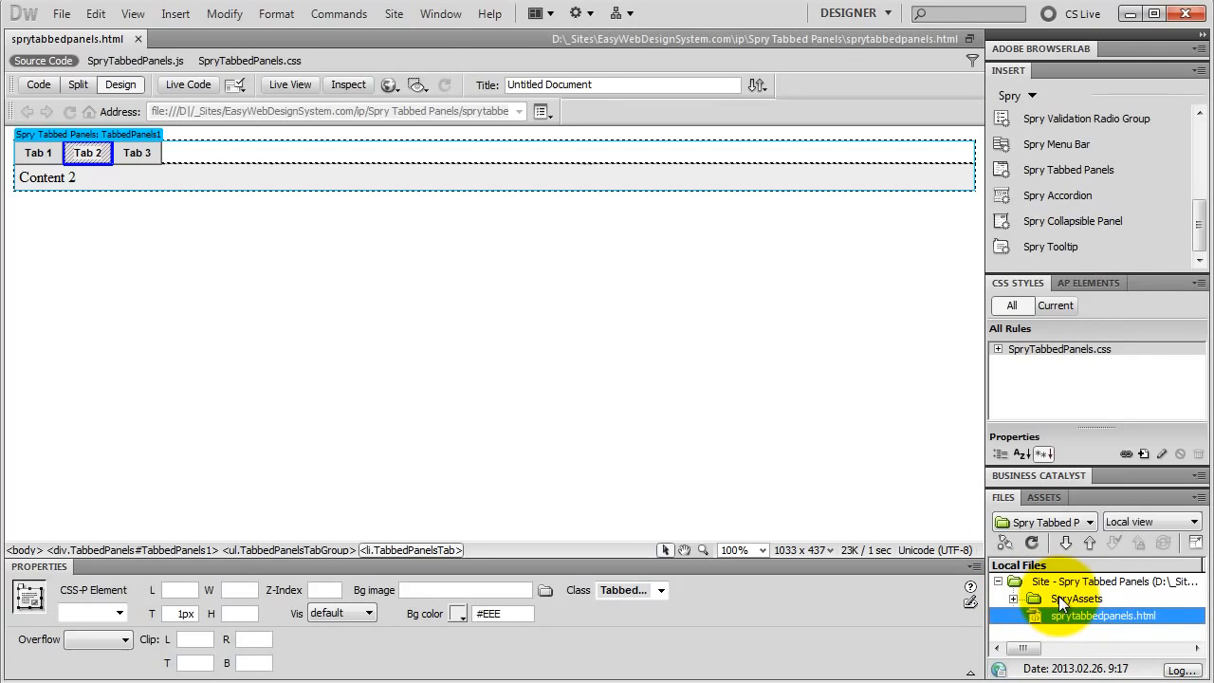
# - List the rules of SpryTabbedPanels.css and examine which of them apply to Tab 1 in the Code Navigator
pyautogui.click(998, 349)
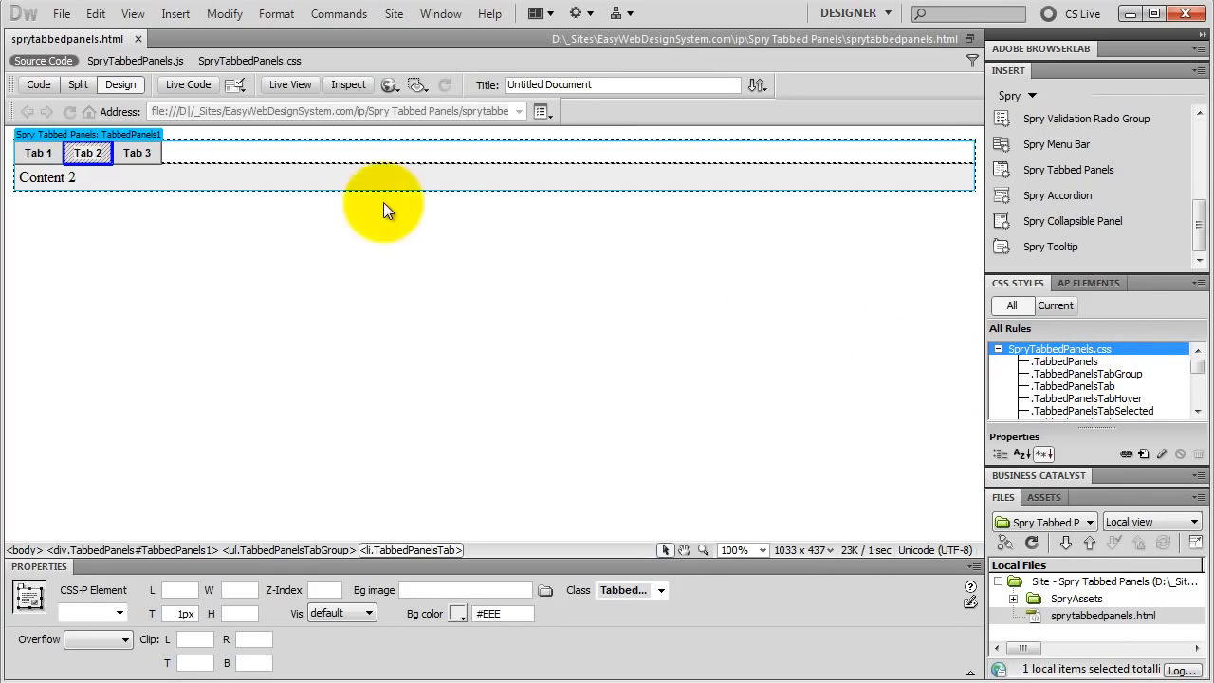
pyautogui.click(40, 154)
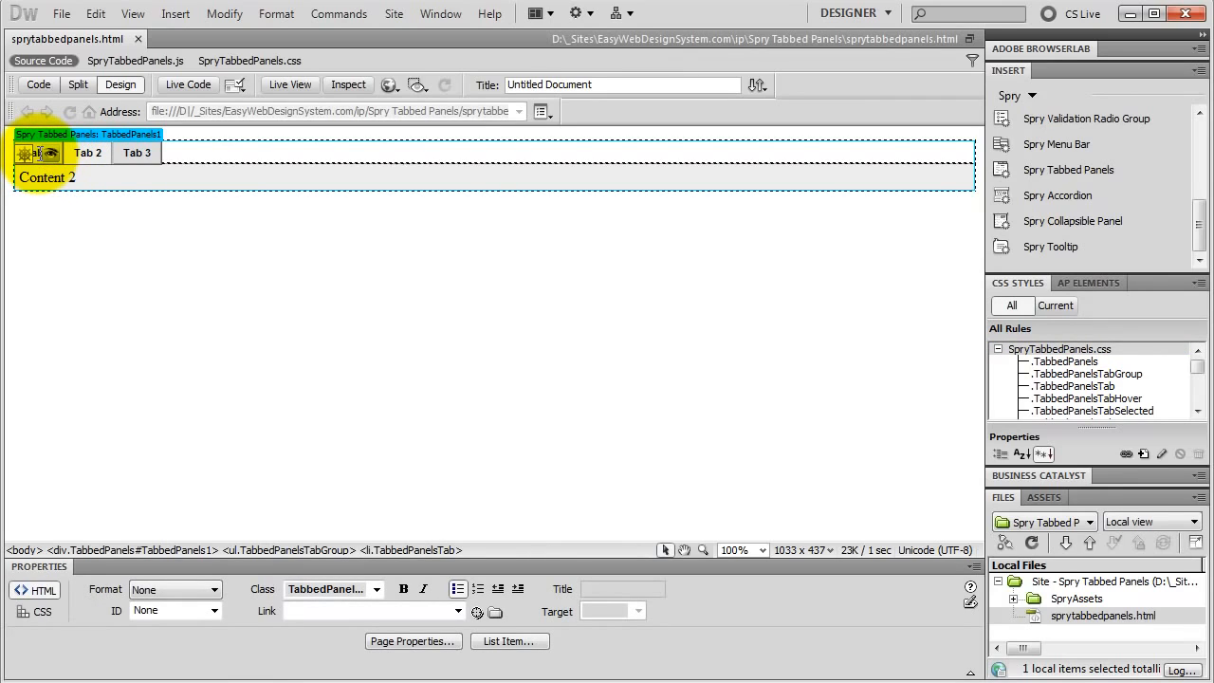
pyautogui.click(26, 153)
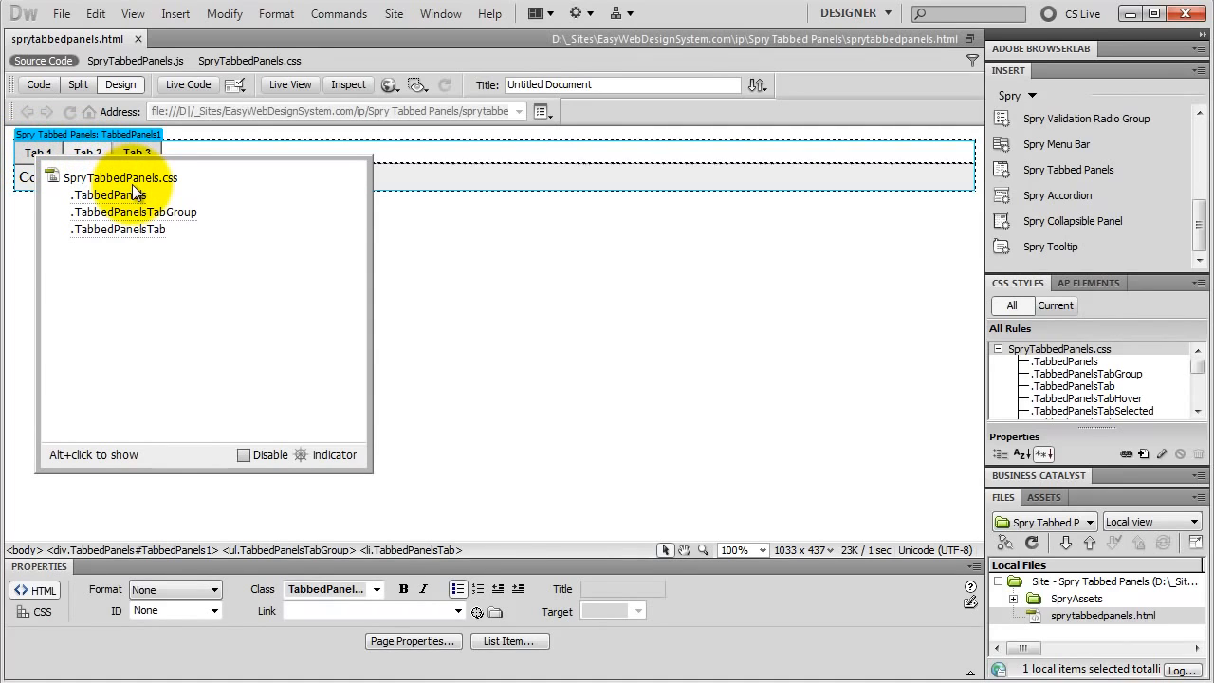
pyautogui.moveTo(127, 201)
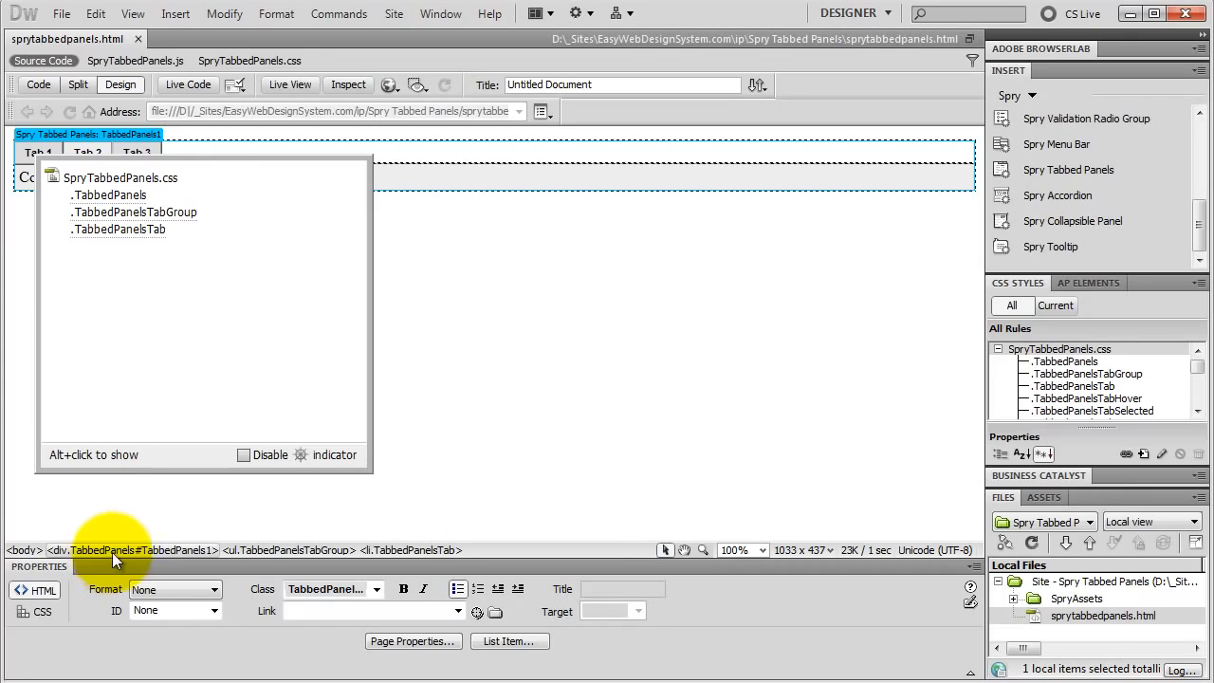
# - Set the box width of the .TabbedPanels CSS rule to 500 px
pyautogui.doubleClick(1067, 361)
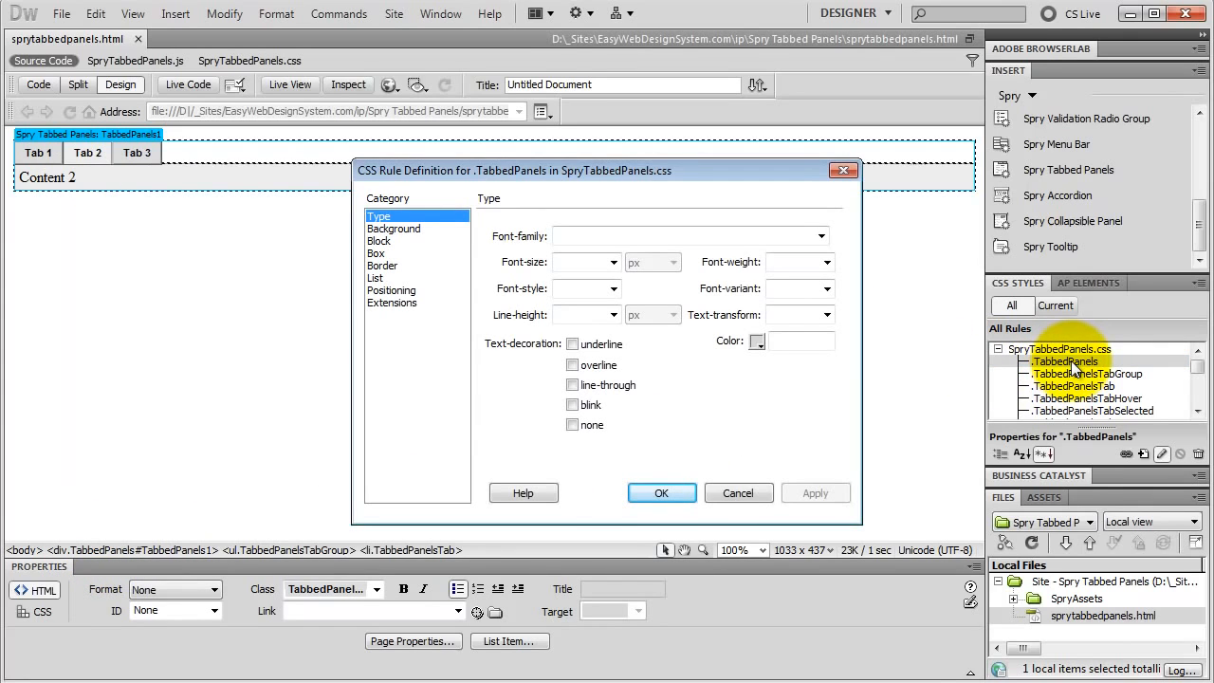
pyautogui.click(376, 254)
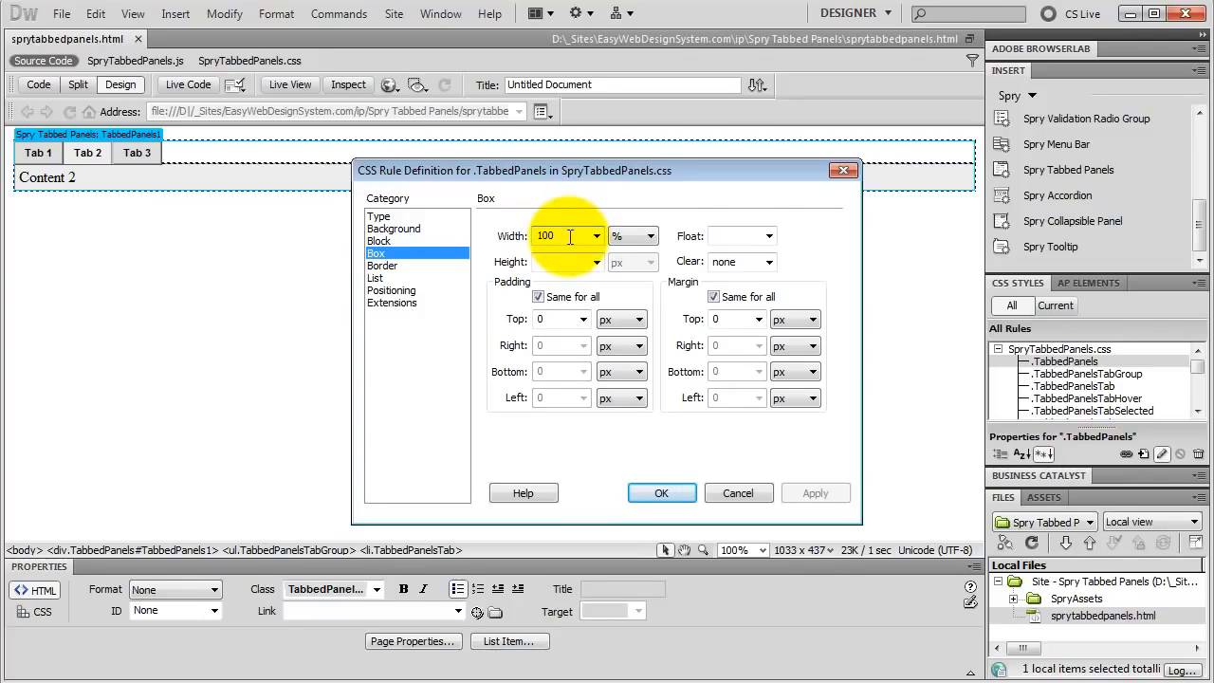
pyautogui.moveTo(570, 236); pyautogui.dragTo(505, 237)
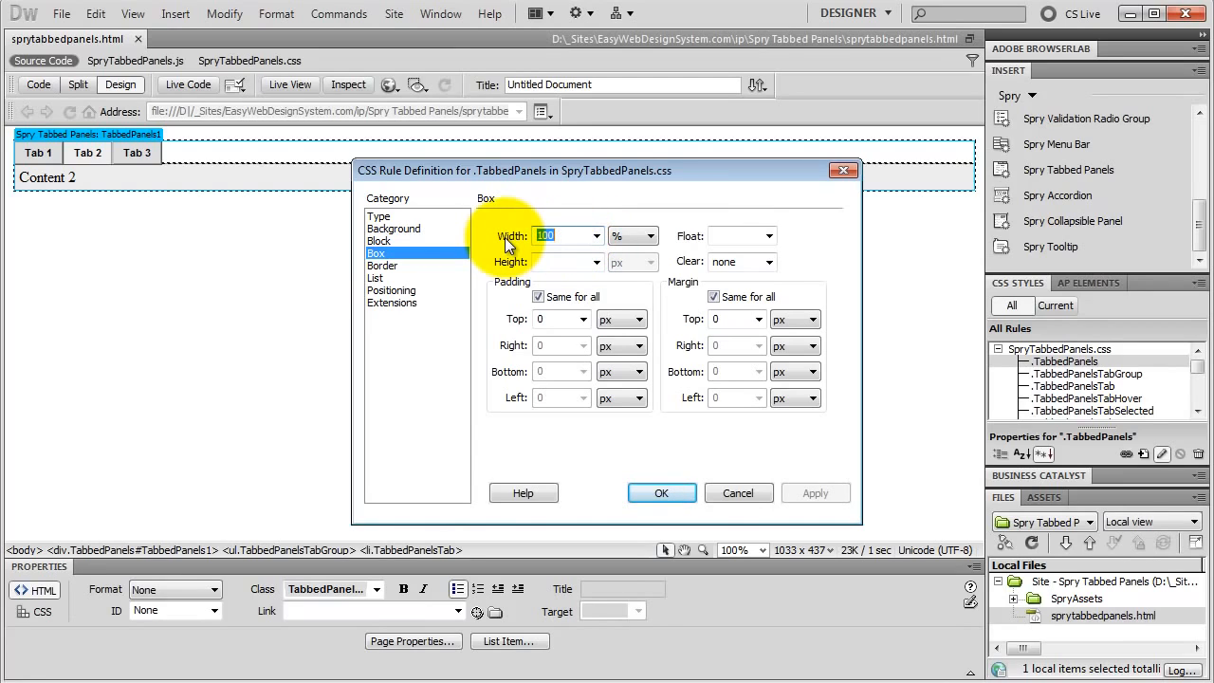
pyautogui.write('500')
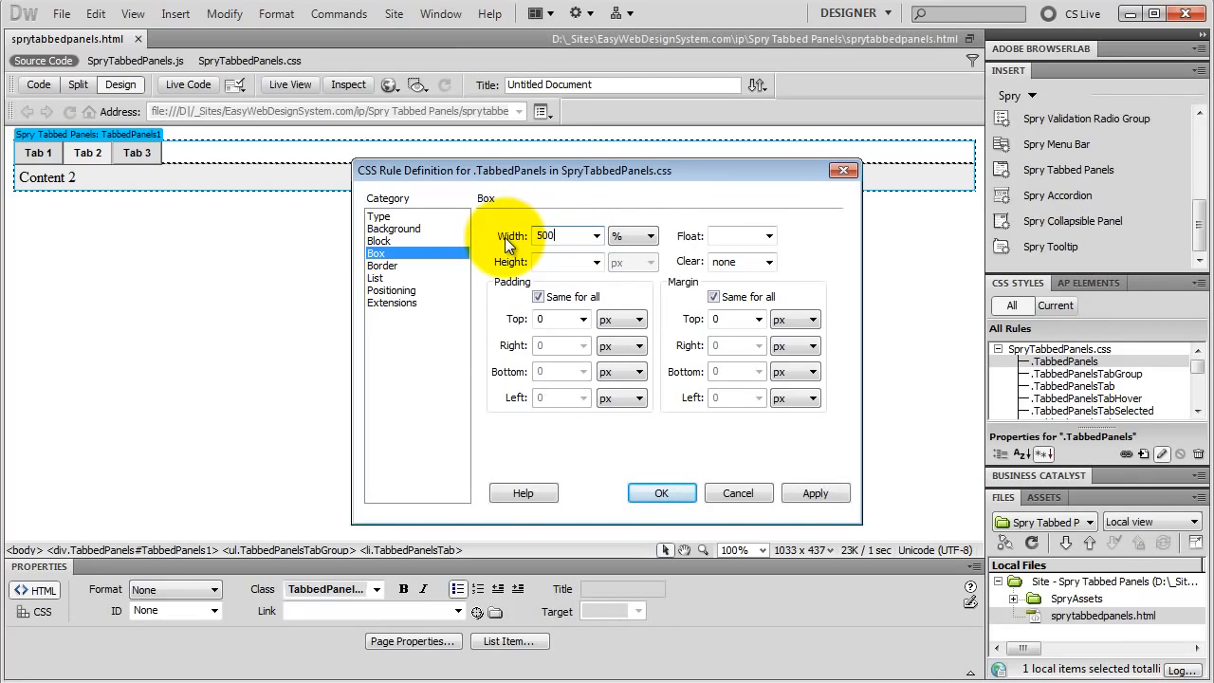
pyautogui.click(642, 236)
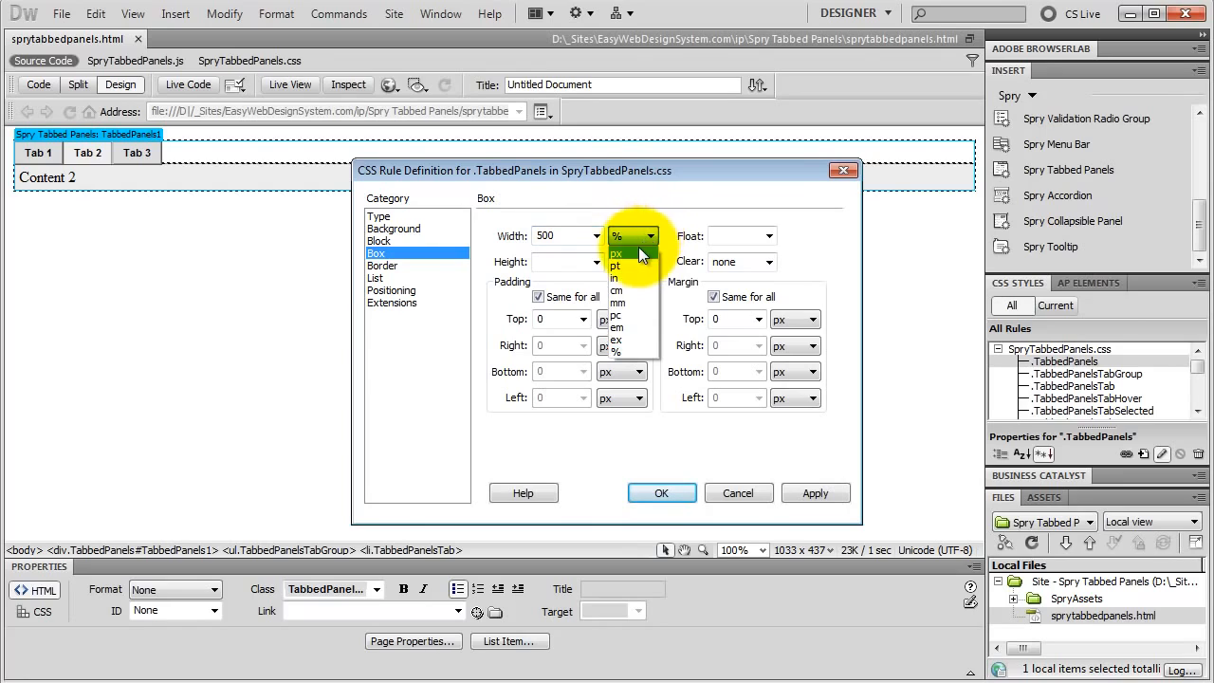
pyautogui.click(635, 250)
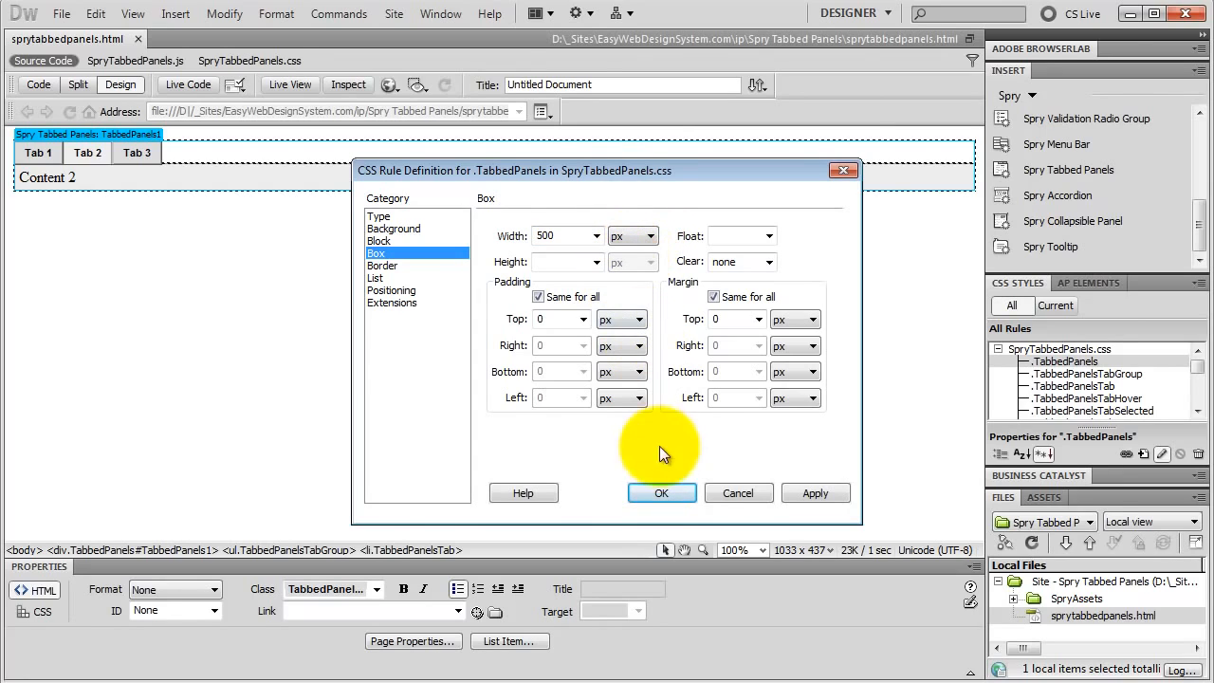
pyautogui.click(662, 493)
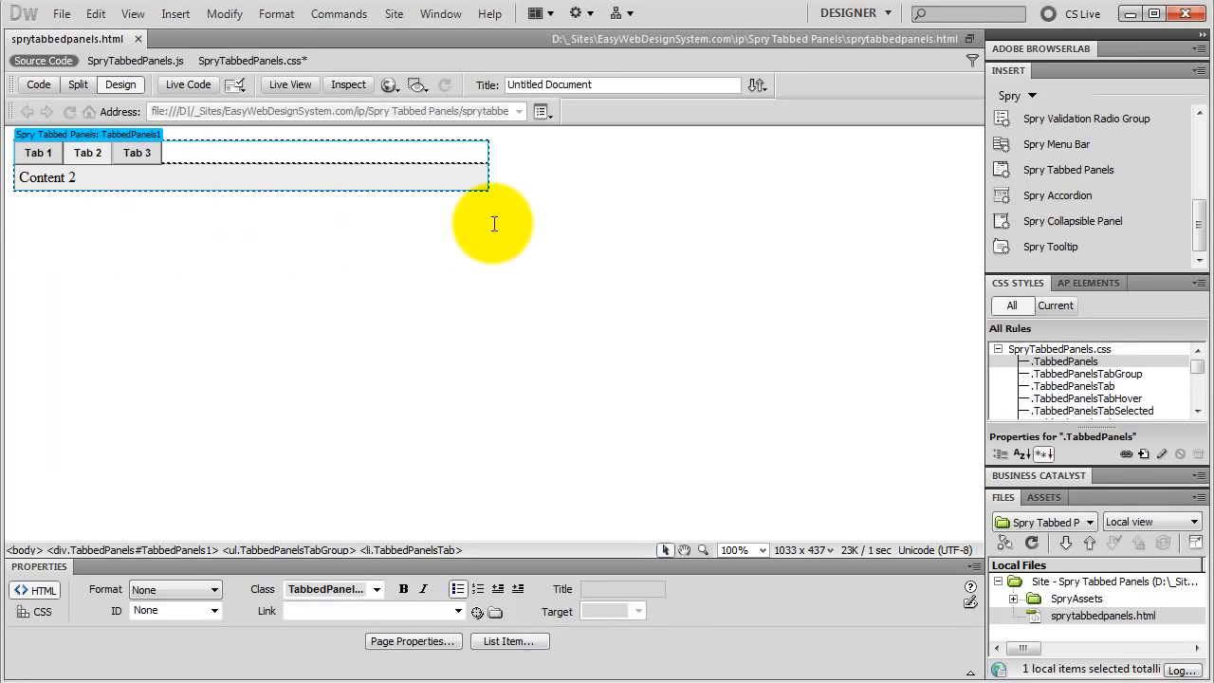
# - Show Tab 1's panel and examine the properties of the tab group, tab and selected-tab rules in the Code Navigator
pyautogui.click(53, 154)
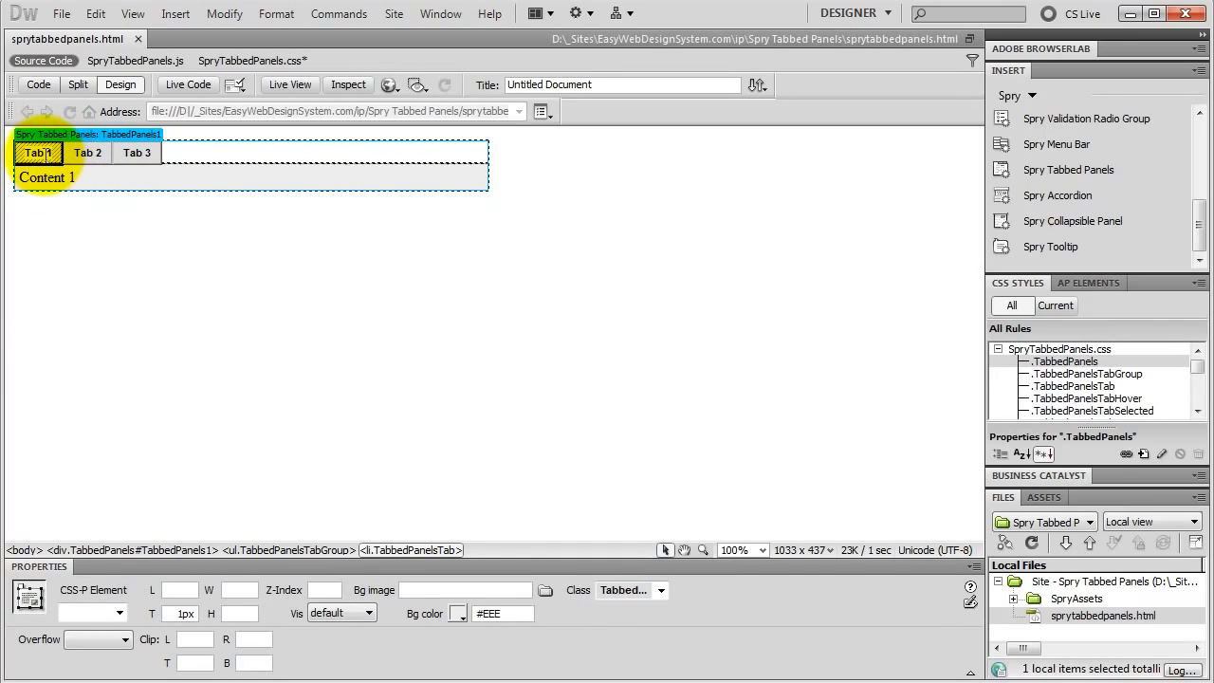
pyautogui.moveTo(40, 155)
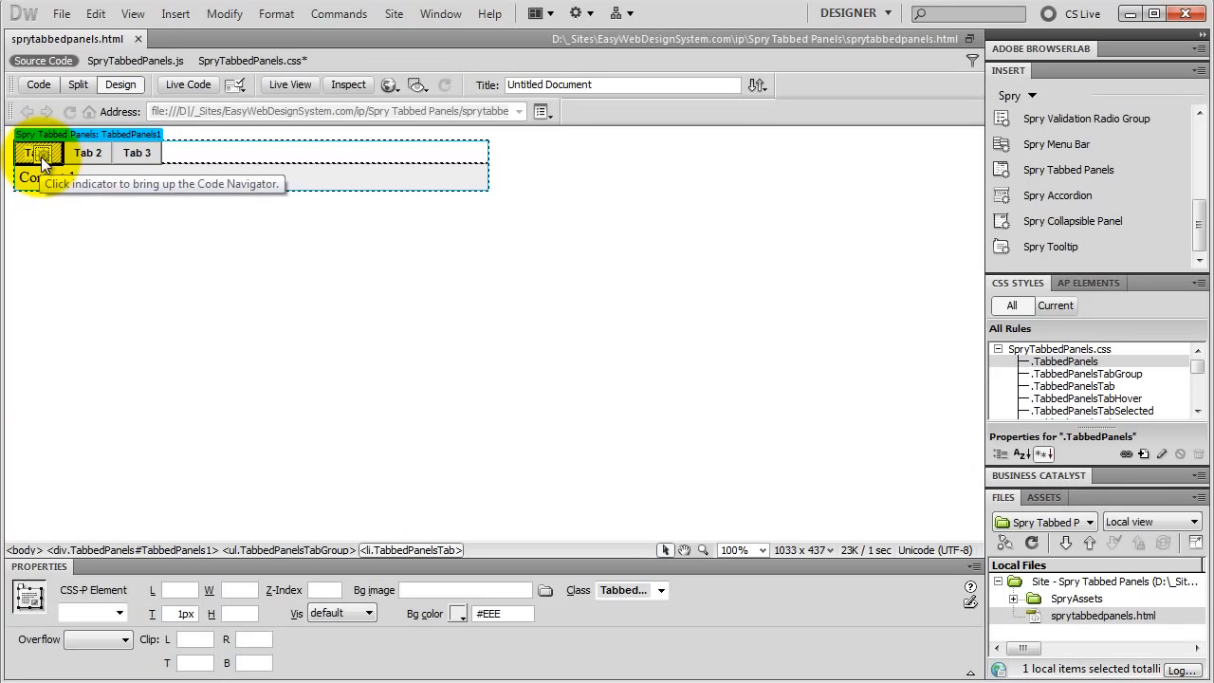
pyautogui.click(41, 156)
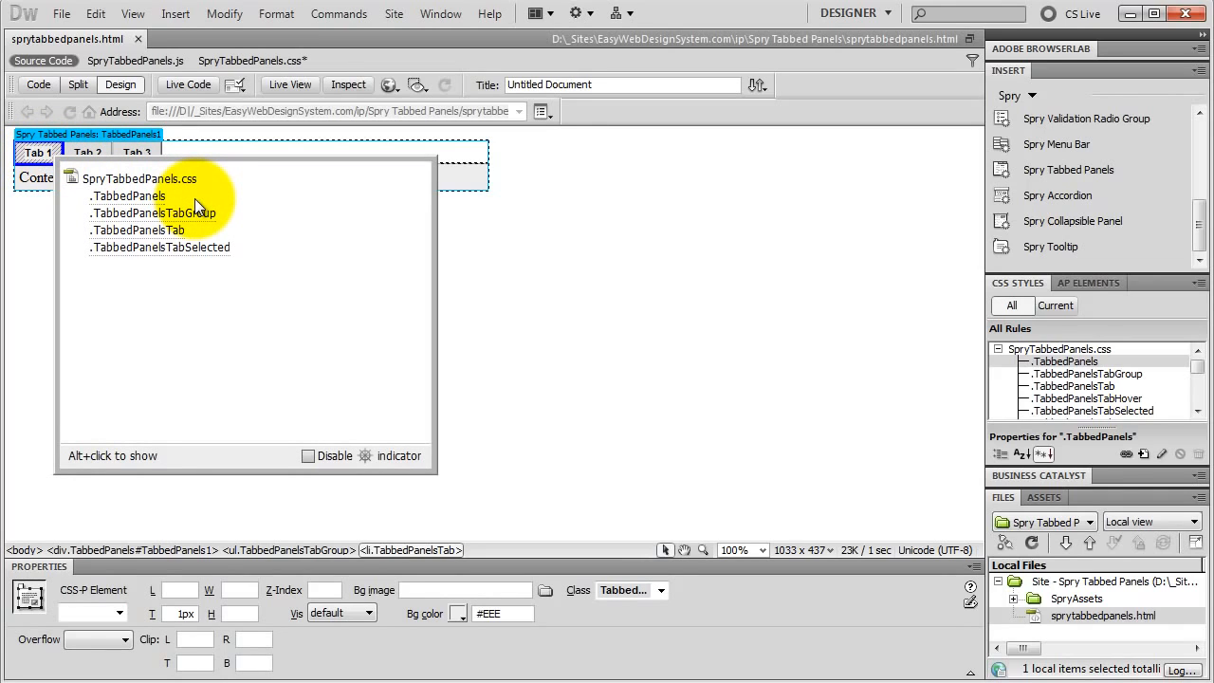
pyautogui.moveTo(147, 223)
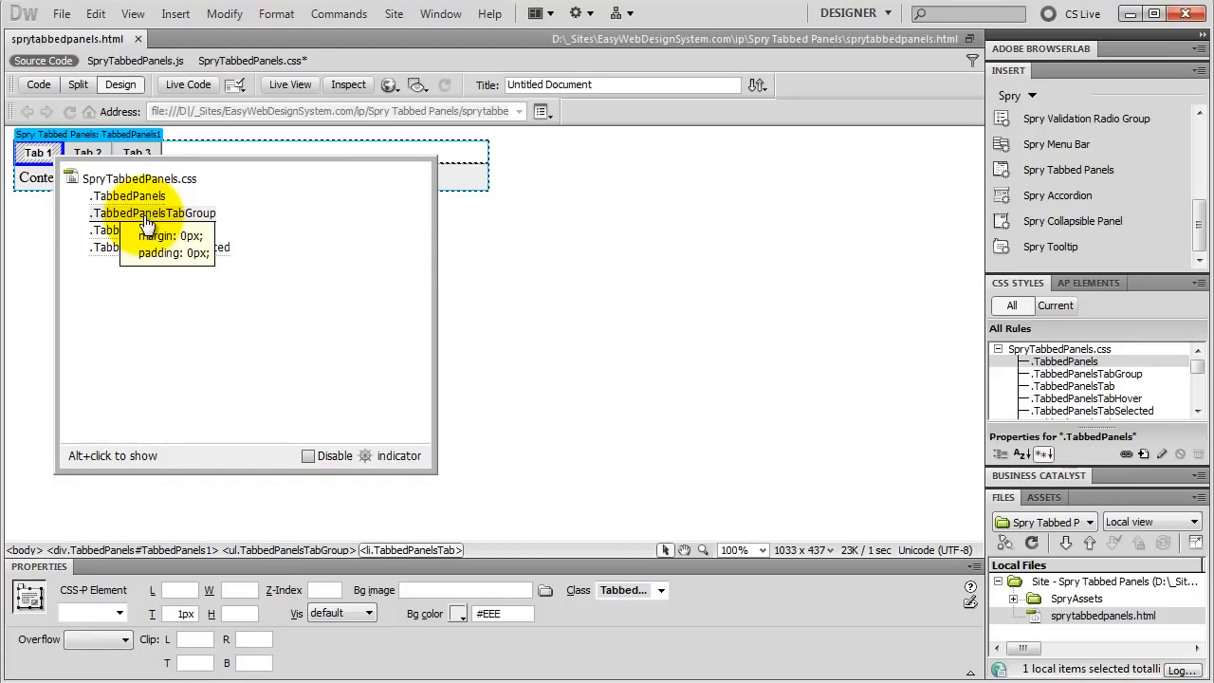
pyautogui.moveTo(112, 235)
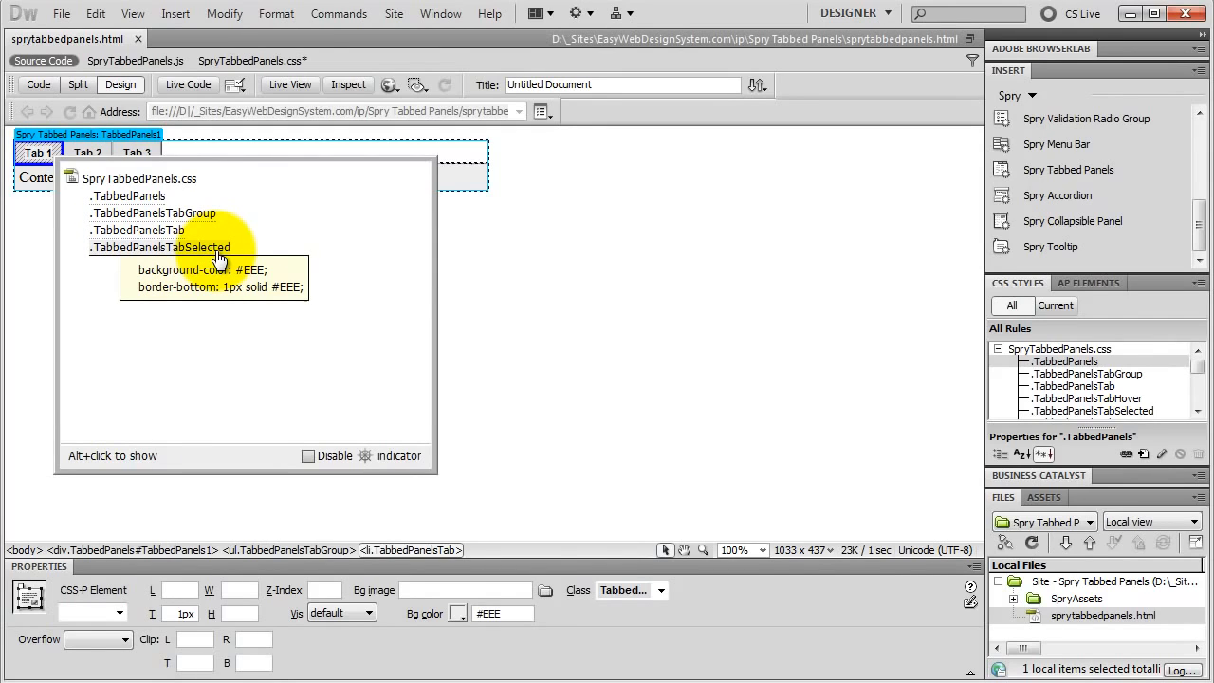
# - Set the .TabbedPanelsTab rule's font to Arial, Helvetica, sans-serif at 16 px with the text color #FFF
pyautogui.doubleClick(1085, 387)
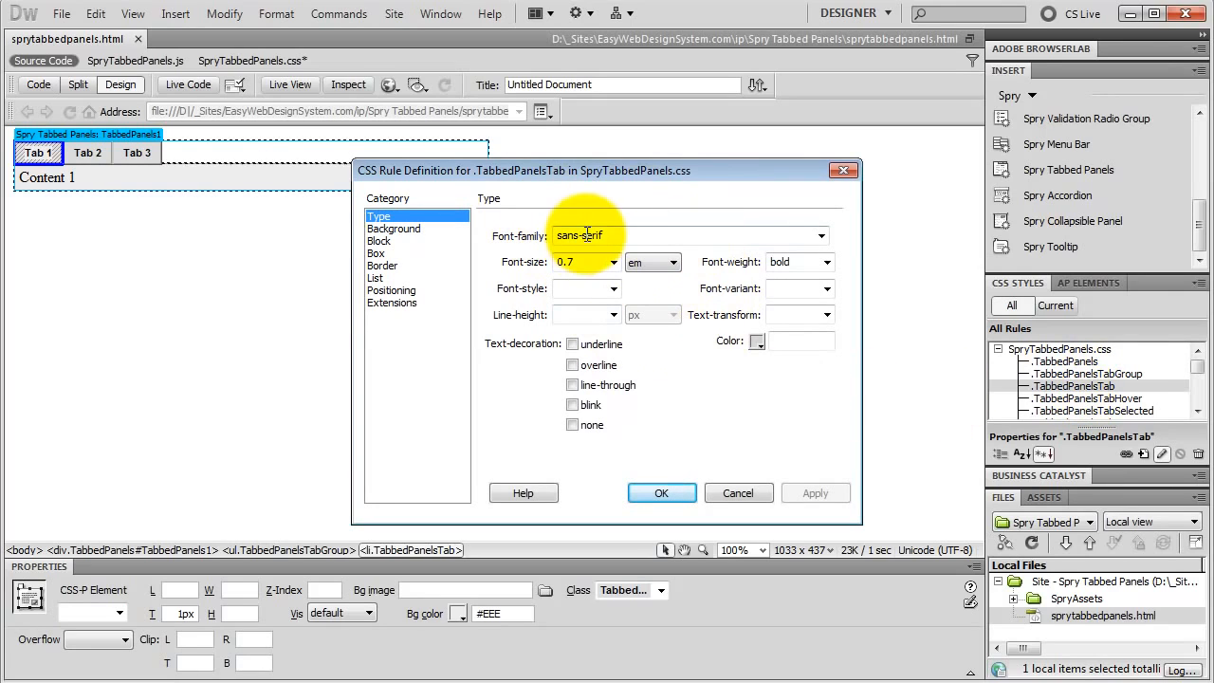
pyautogui.click(822, 236)
pyautogui.click(748, 292)
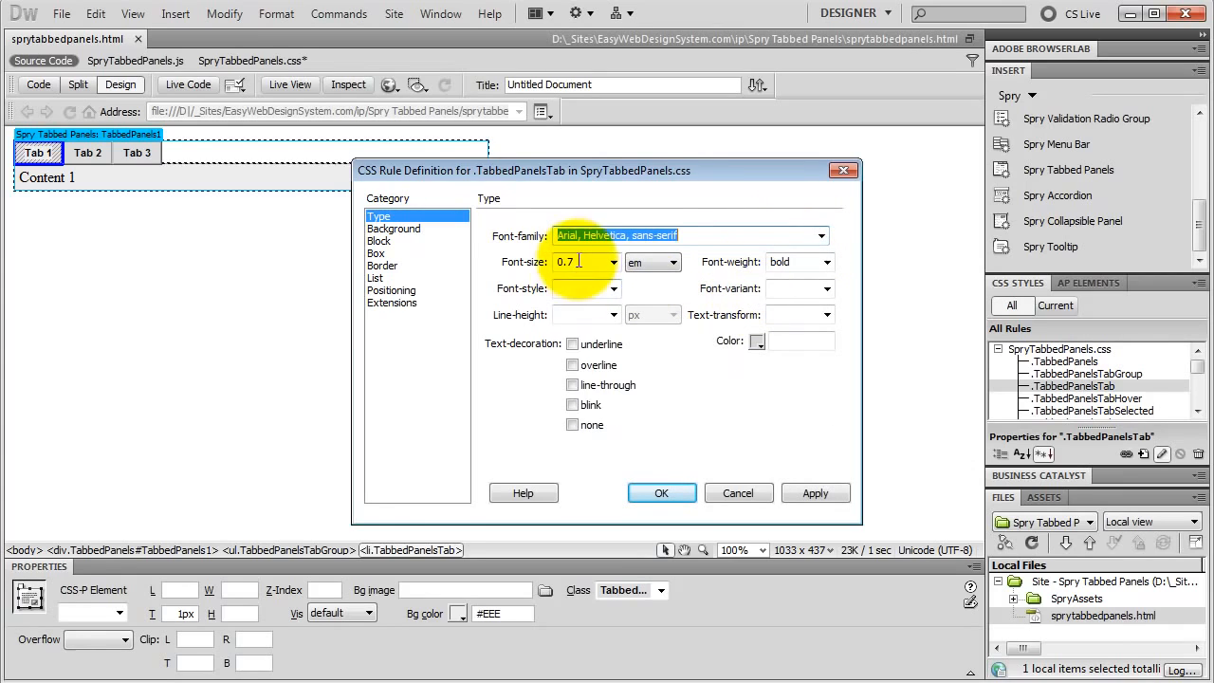
pyautogui.click(581, 263)
pyautogui.write('16')
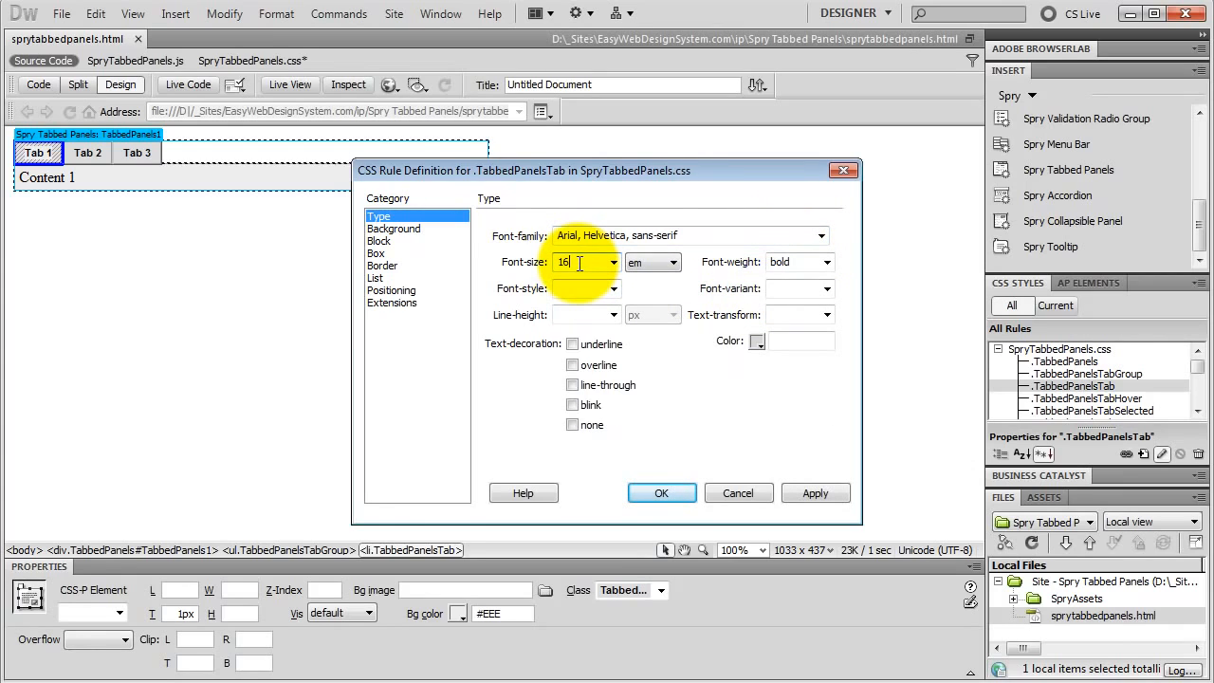
pyautogui.click(653, 263)
pyautogui.click(675, 273)
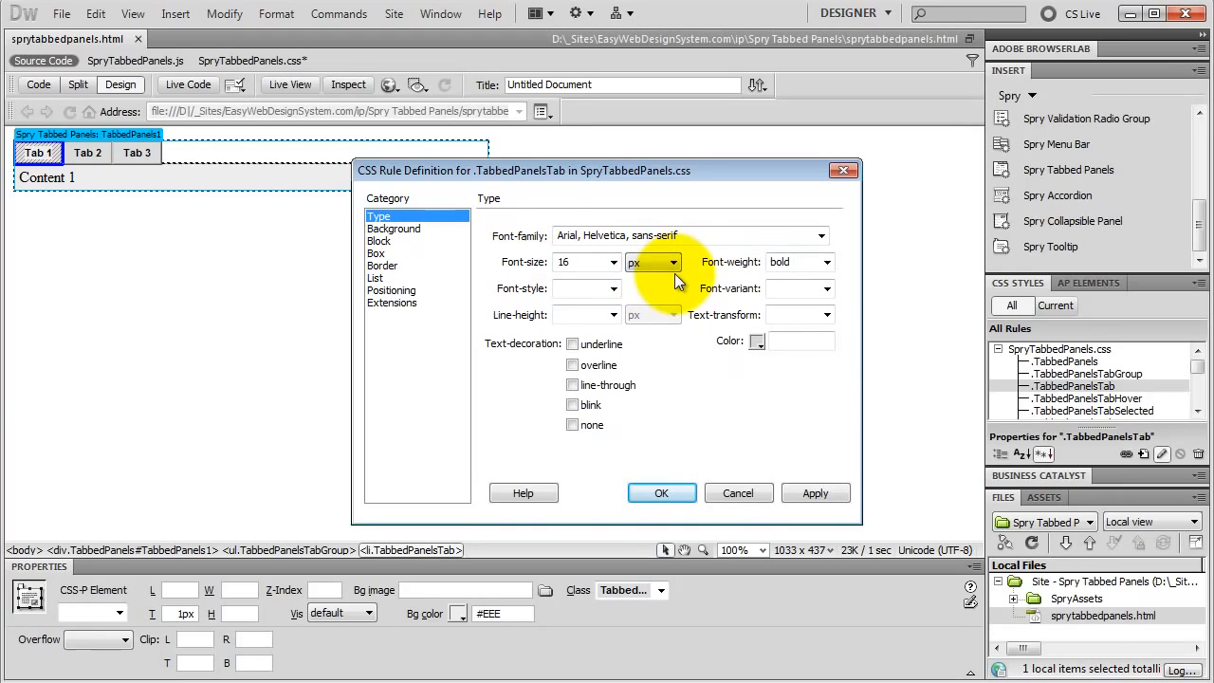
pyautogui.click(757, 343)
pyautogui.click(762, 427)
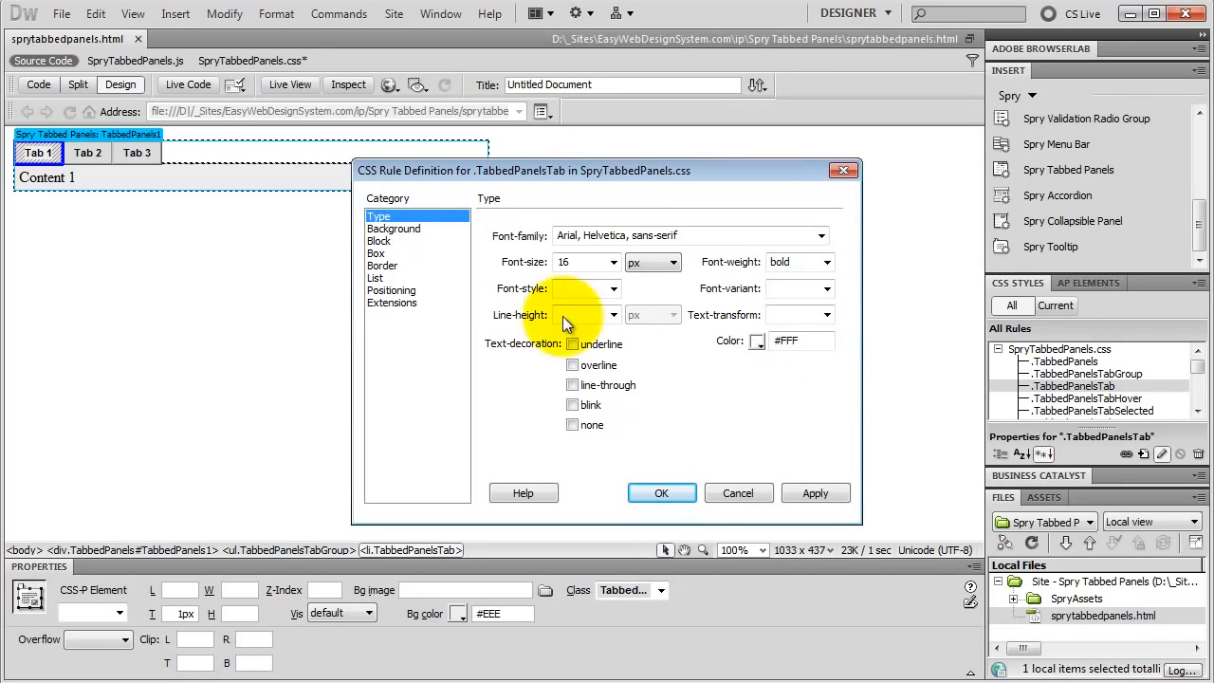
# - Set the background color of the .TabbedPanelsTab rule to dark gray #666
pyautogui.click(389, 230)
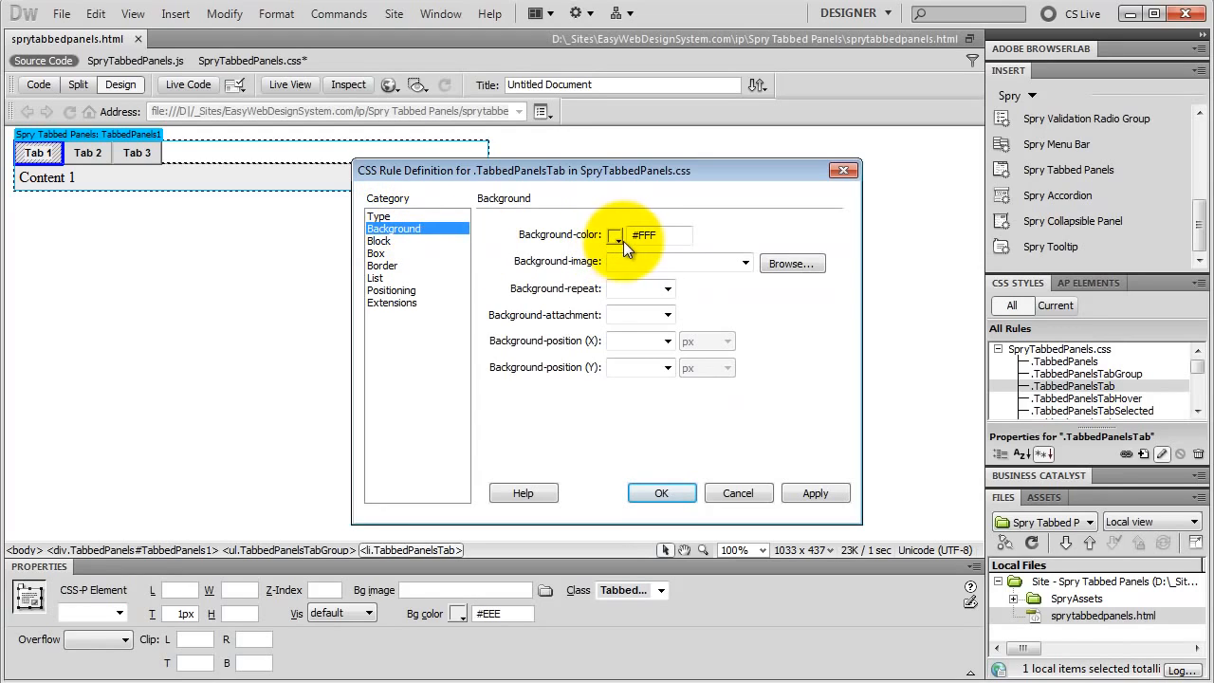
pyautogui.click(636, 234)
pyautogui.click(616, 236)
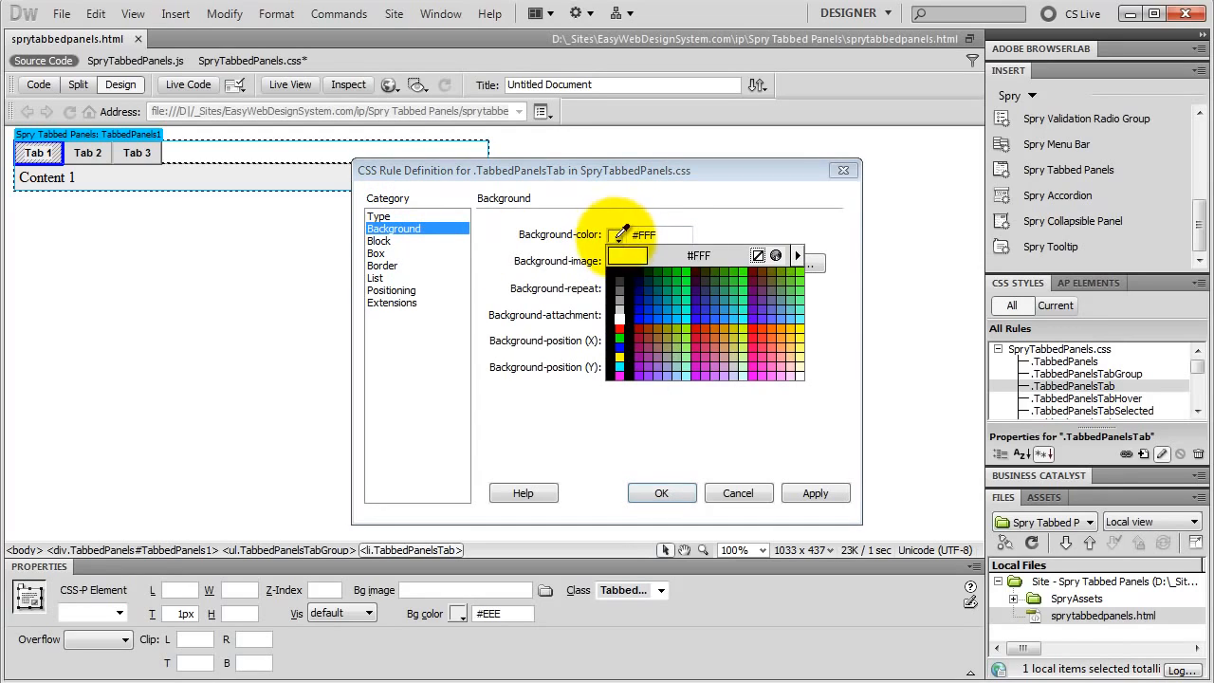
pyautogui.click(620, 290)
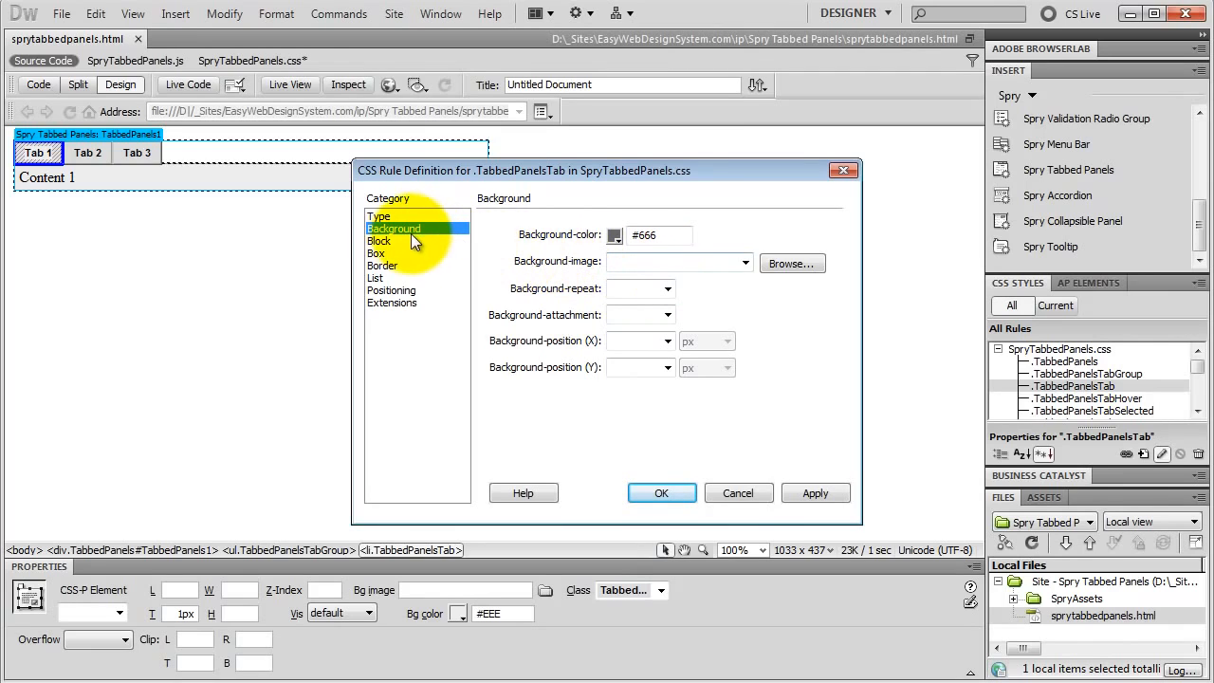
# - Make the .TabbedPanelsTab border black #000 on all four sides and apply the rule changes
pyautogui.click(385, 266)
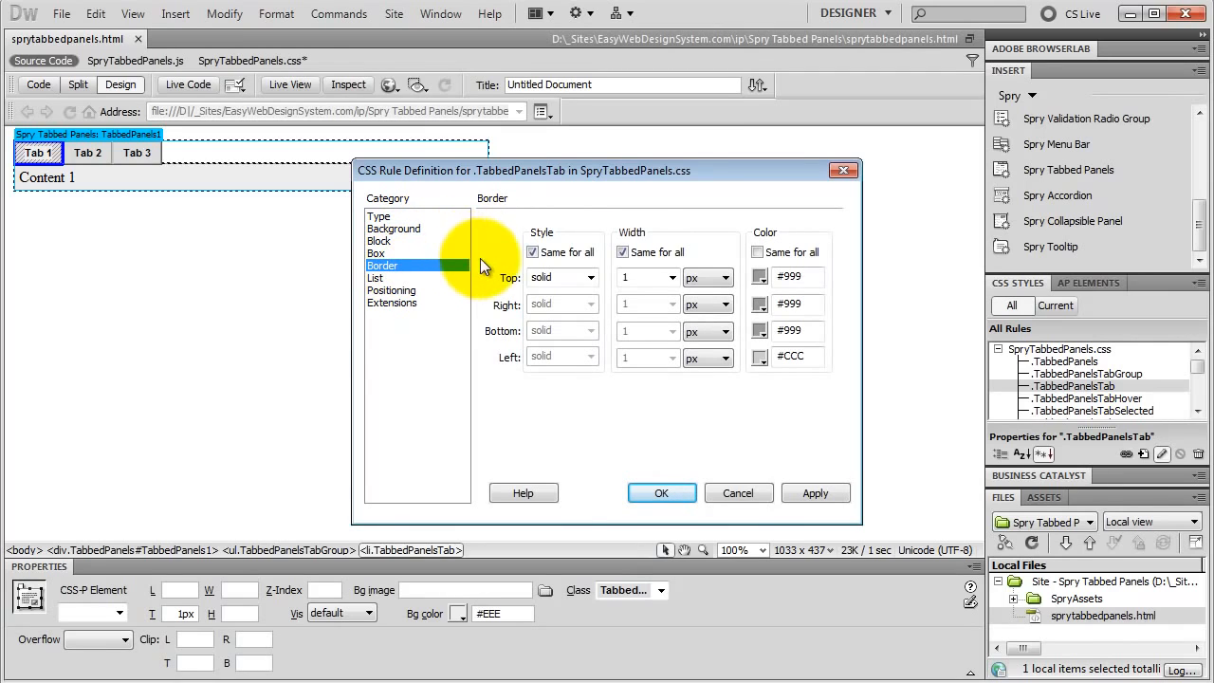
pyautogui.click(760, 276)
pyautogui.click(765, 310)
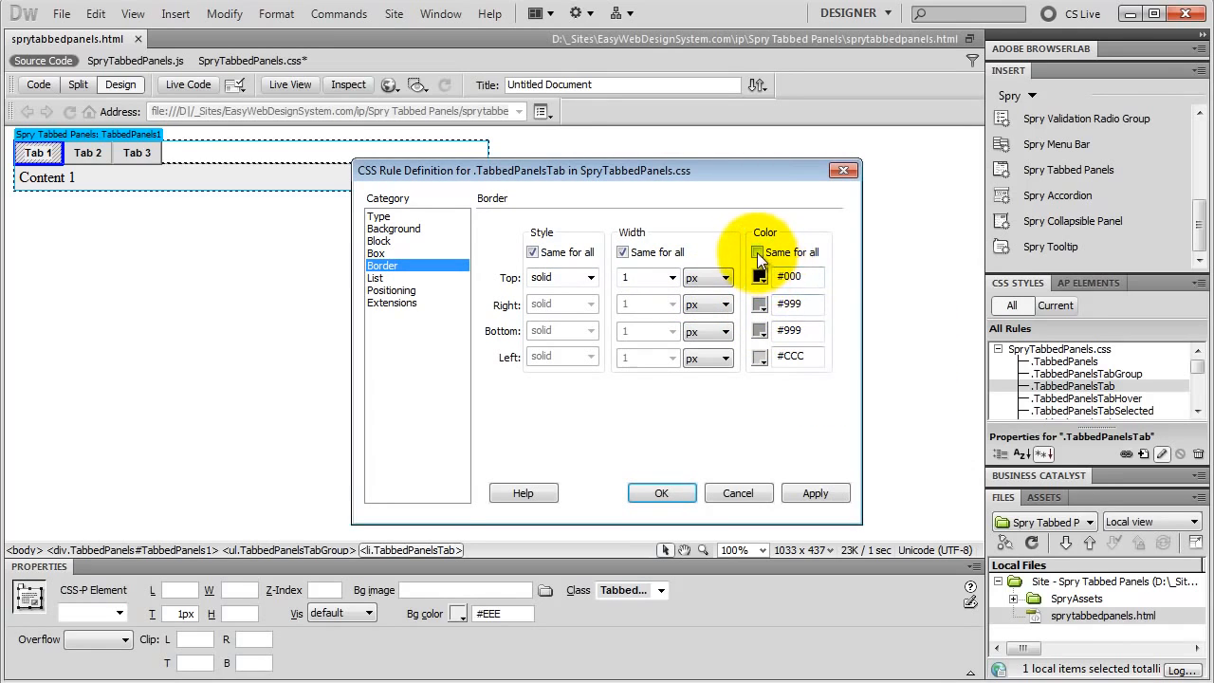
pyautogui.click(757, 252)
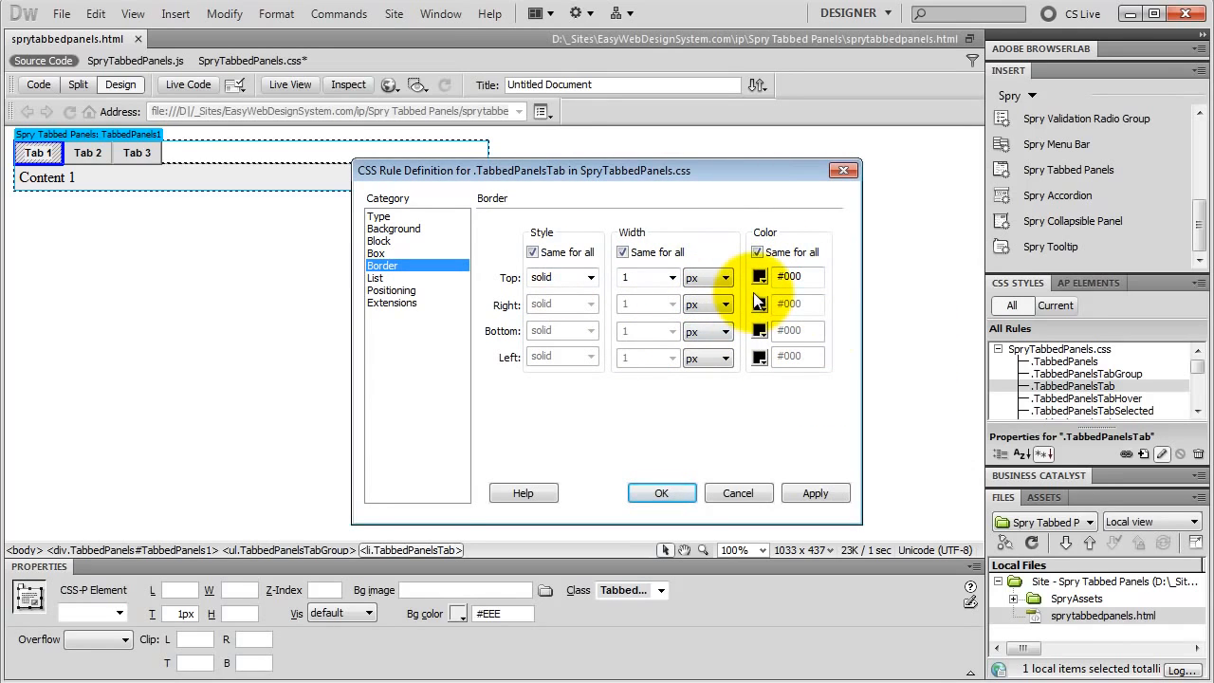
pyautogui.click(662, 492)
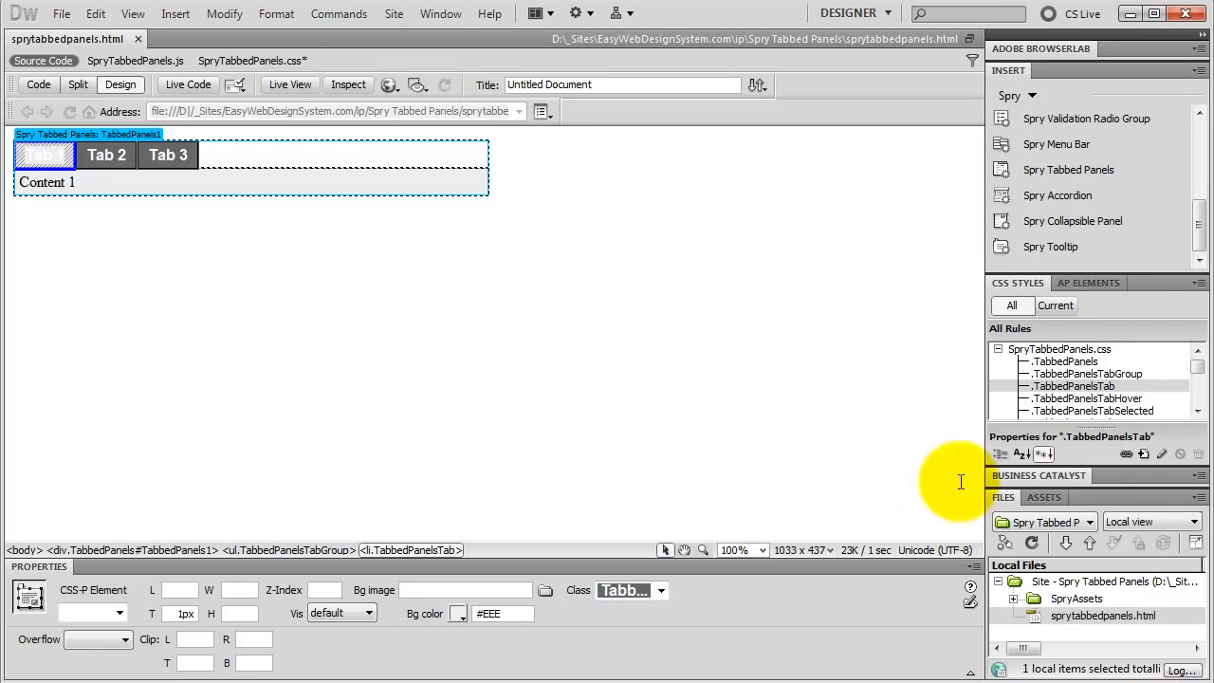
# - Set the background color of the .TabbedPanelsTabSelected rule to #333
pyautogui.doubleClick(1114, 410)
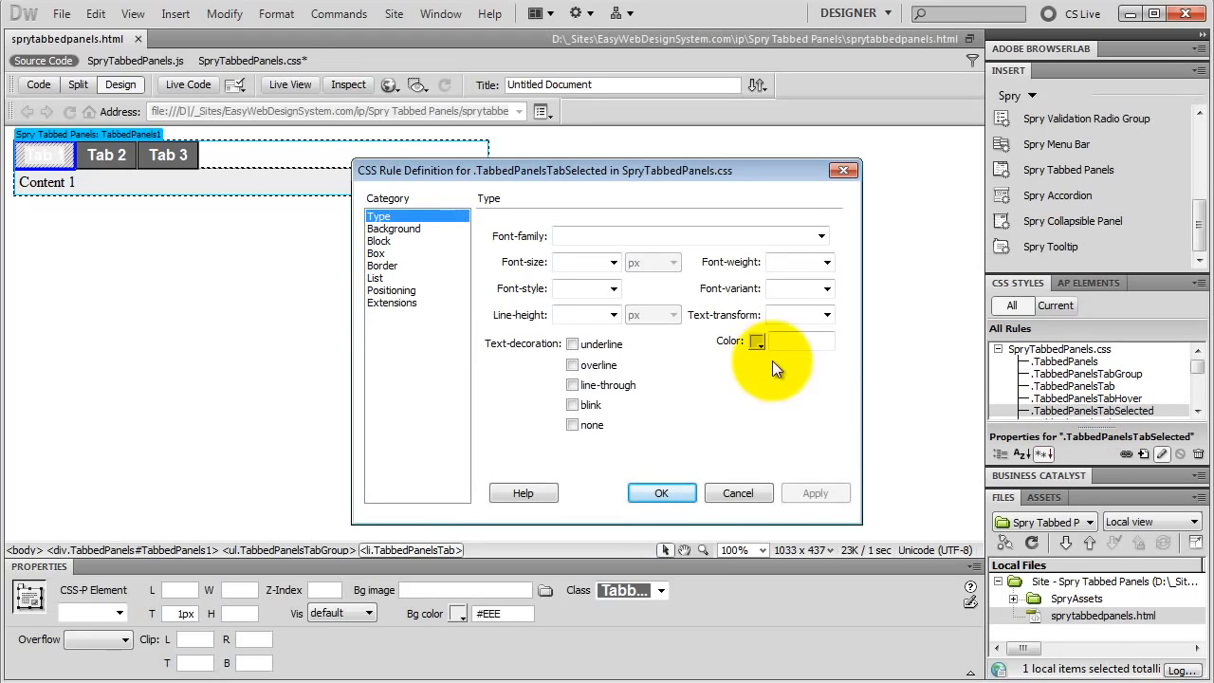
pyautogui.click(395, 228)
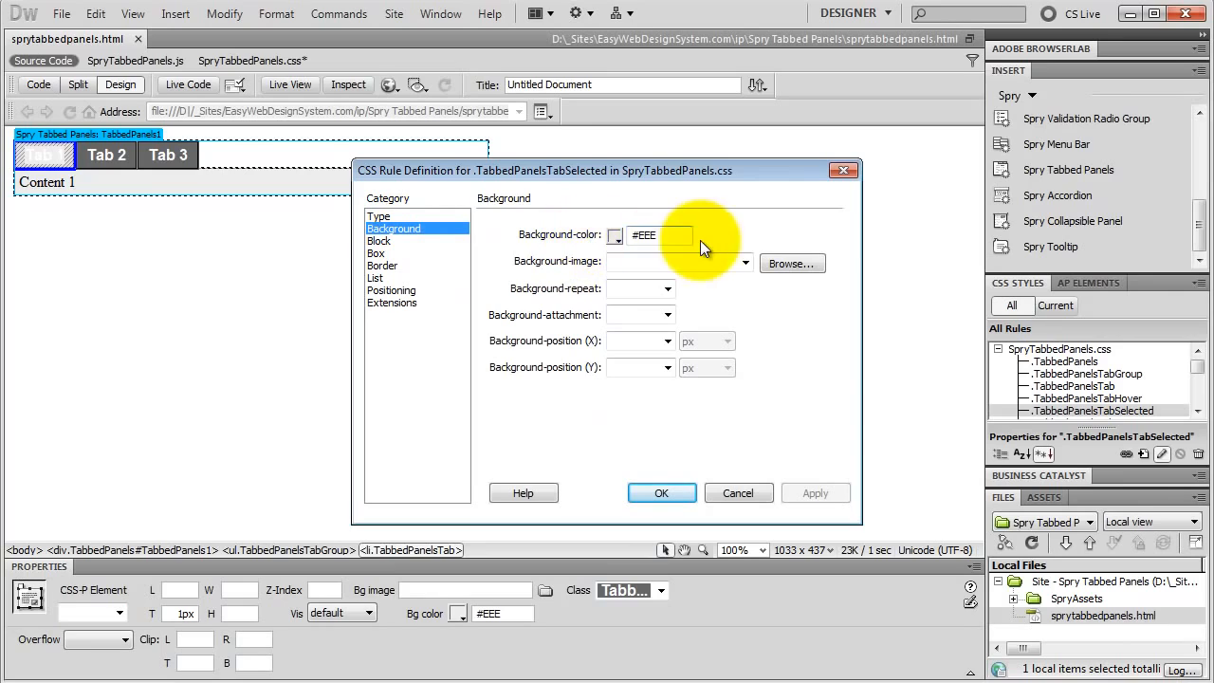
pyautogui.click(615, 236)
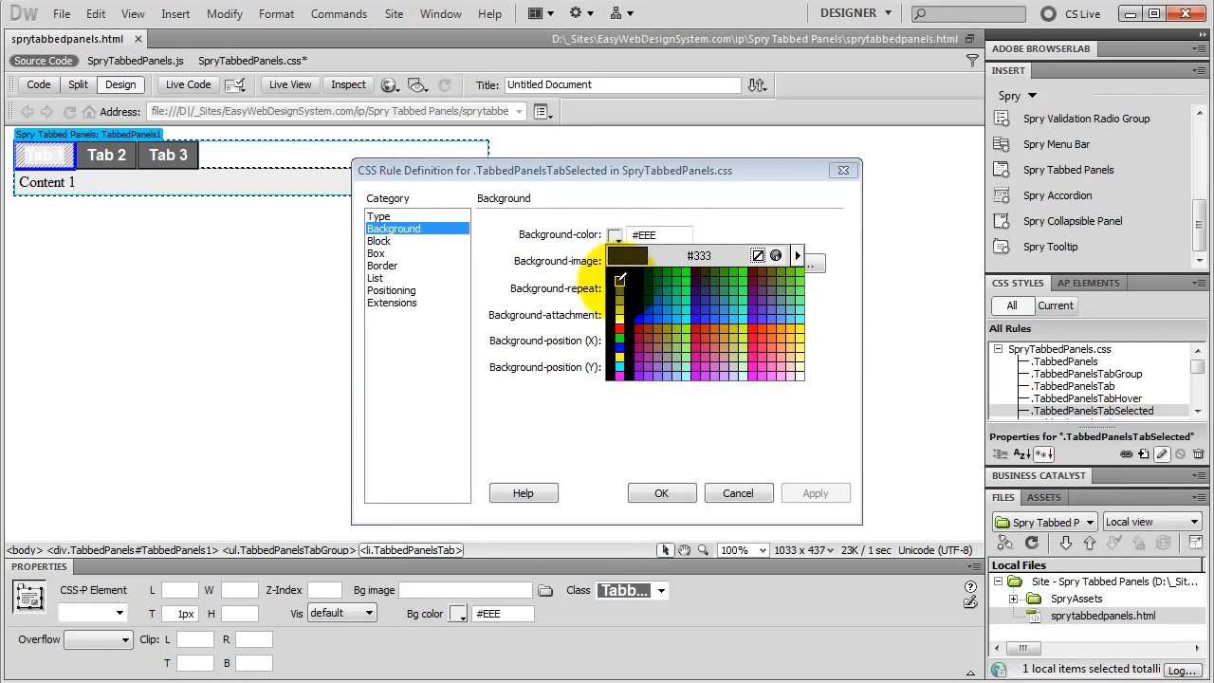
pyautogui.click(620, 282)
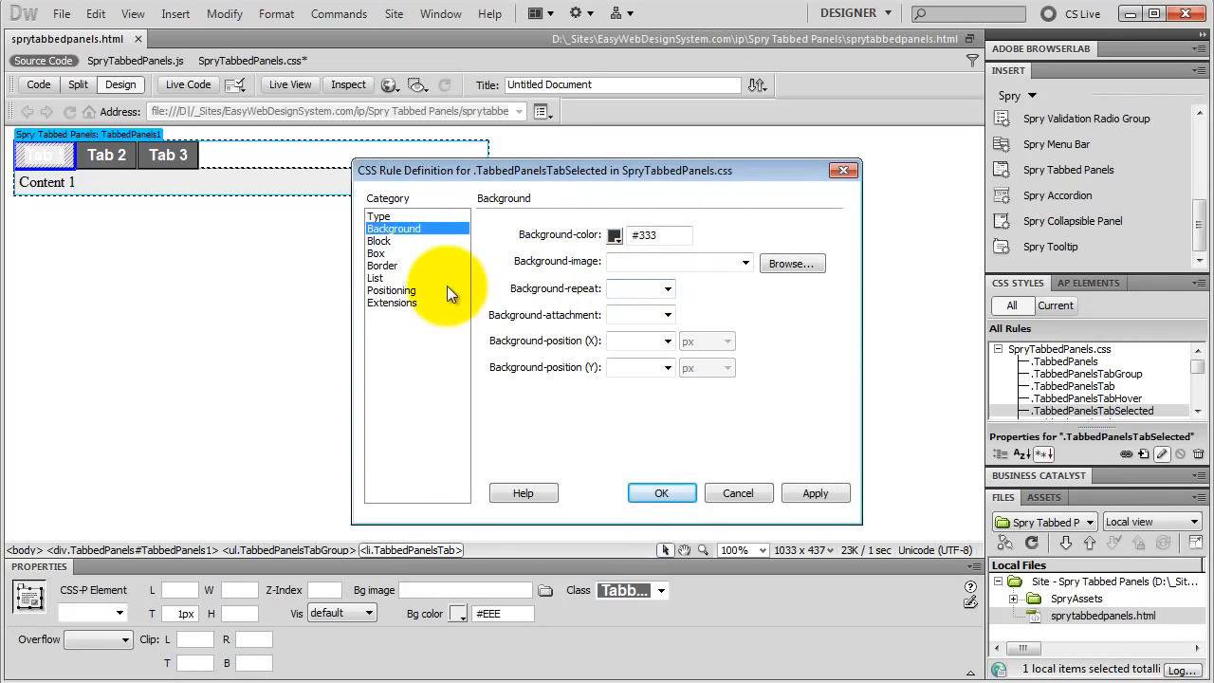
# - Give the .TabbedPanelsTabSelected rule a solid 1 px border in #000 on all sides and apply the rule changes
pyautogui.click(385, 269)
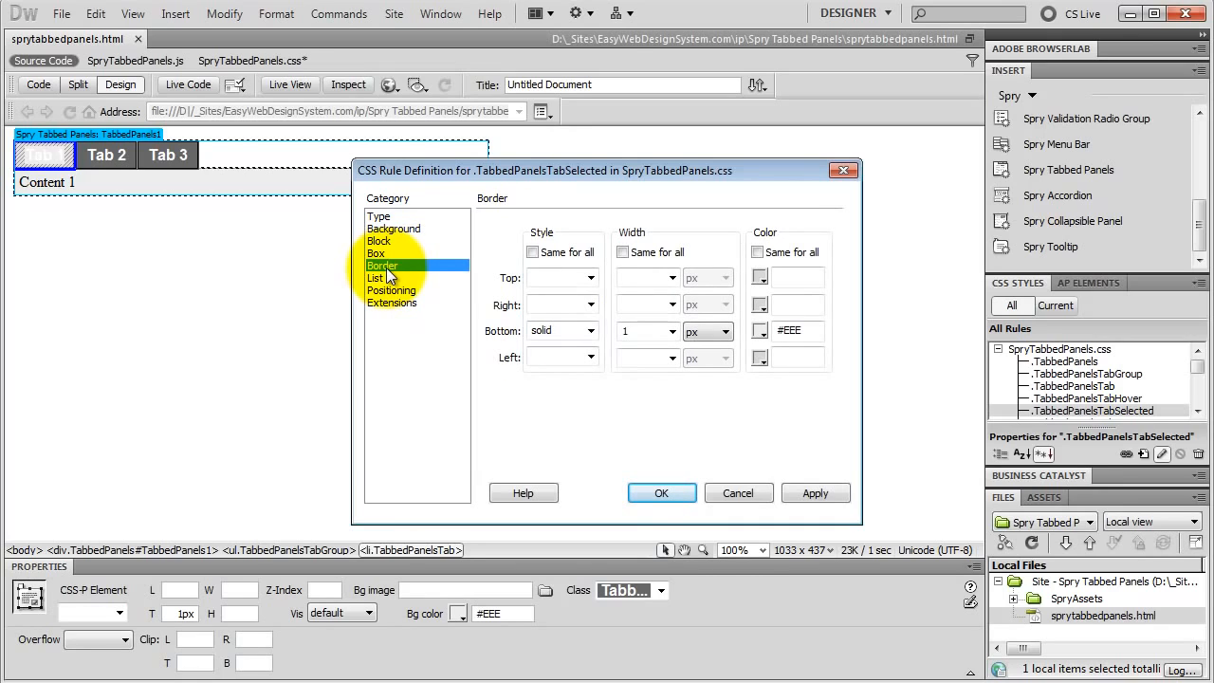
pyautogui.click(590, 277)
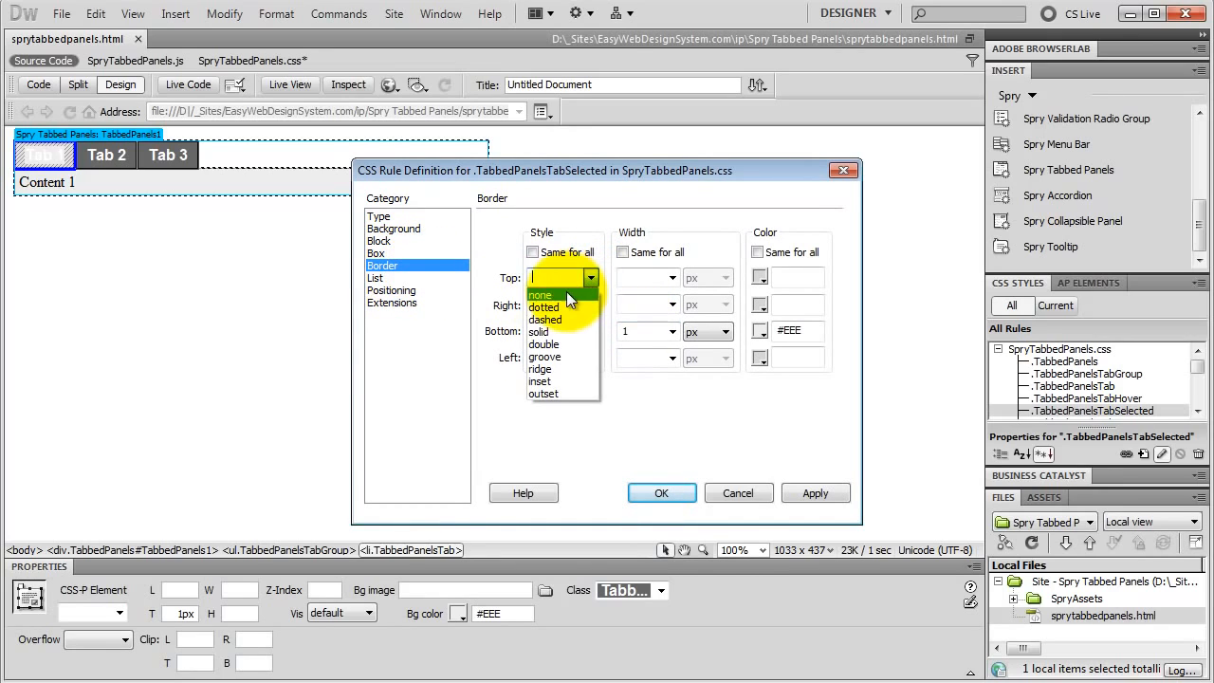
pyautogui.click(558, 331)
pyautogui.click(672, 277)
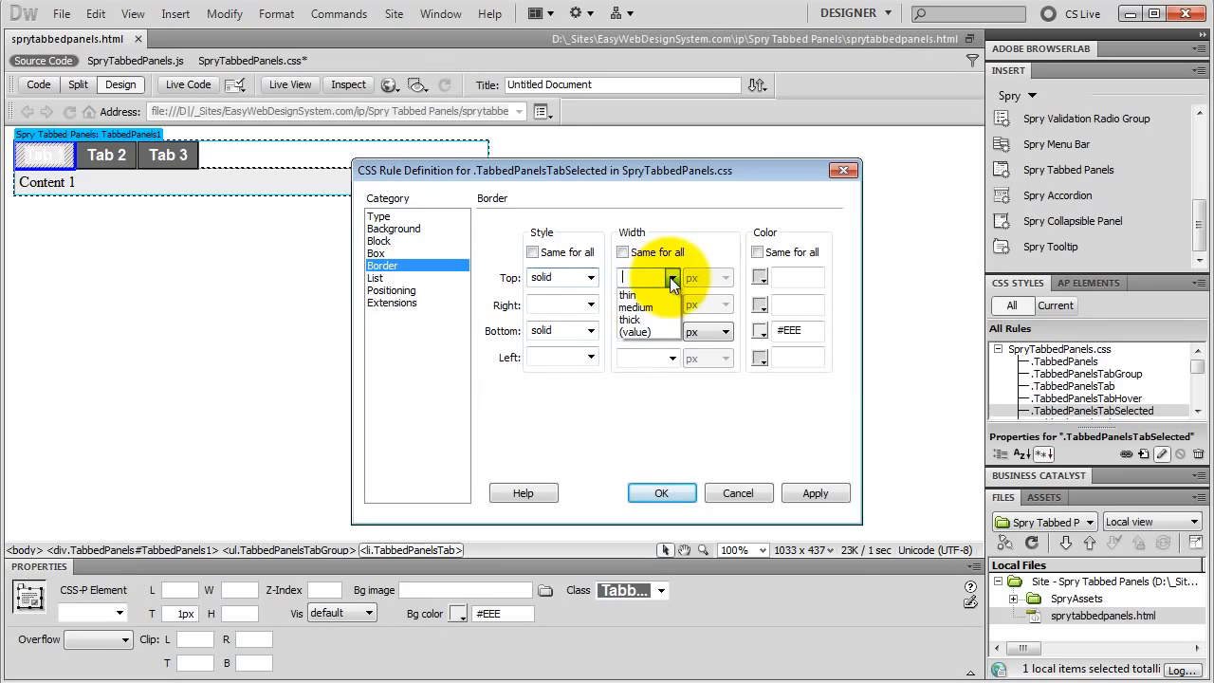
pyautogui.write('1')
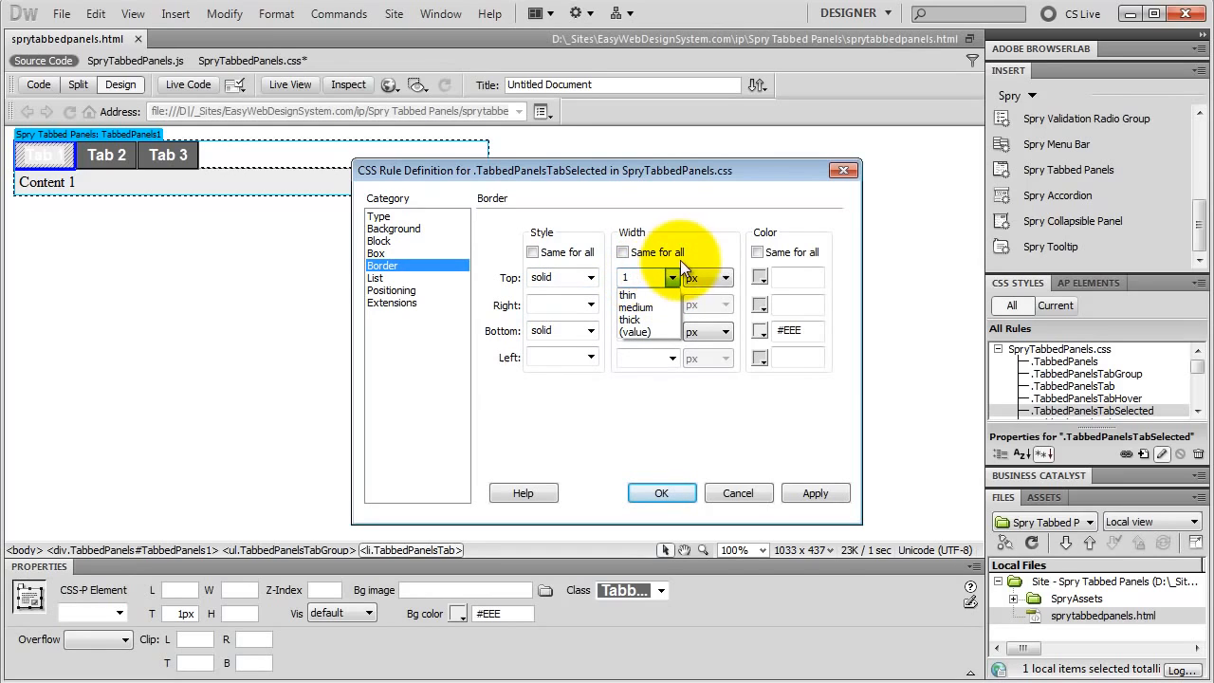
pyautogui.click(760, 276)
pyautogui.click(756, 323)
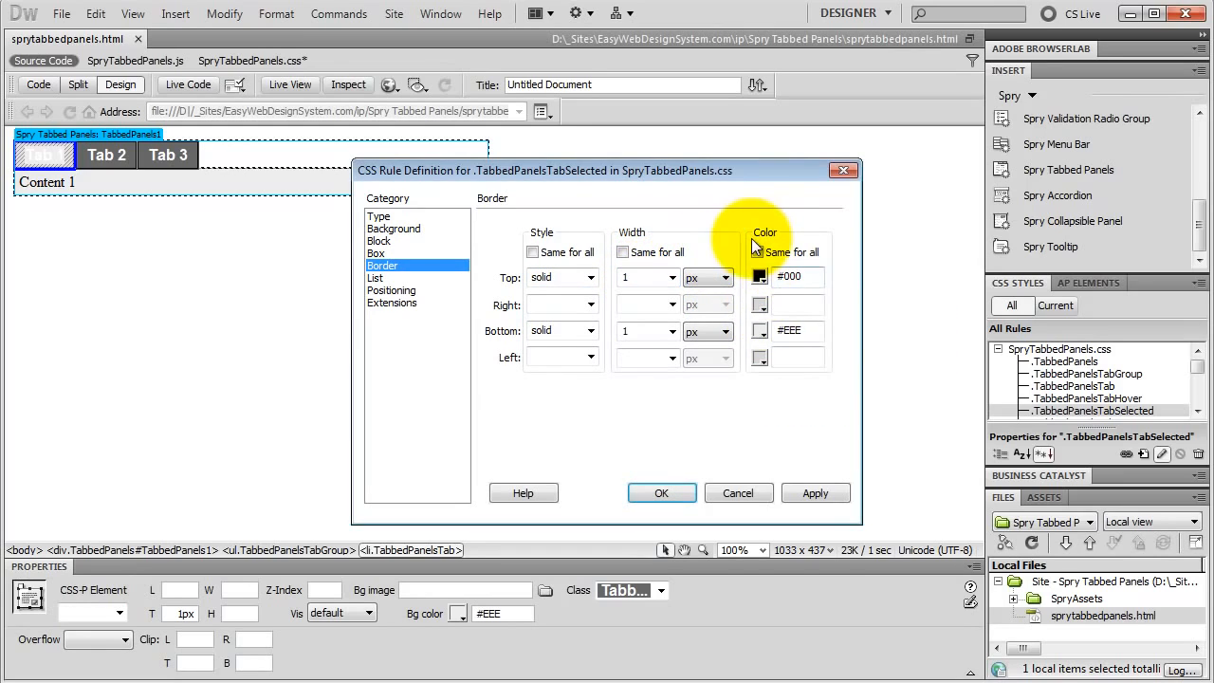
pyautogui.click(758, 253)
pyautogui.click(622, 252)
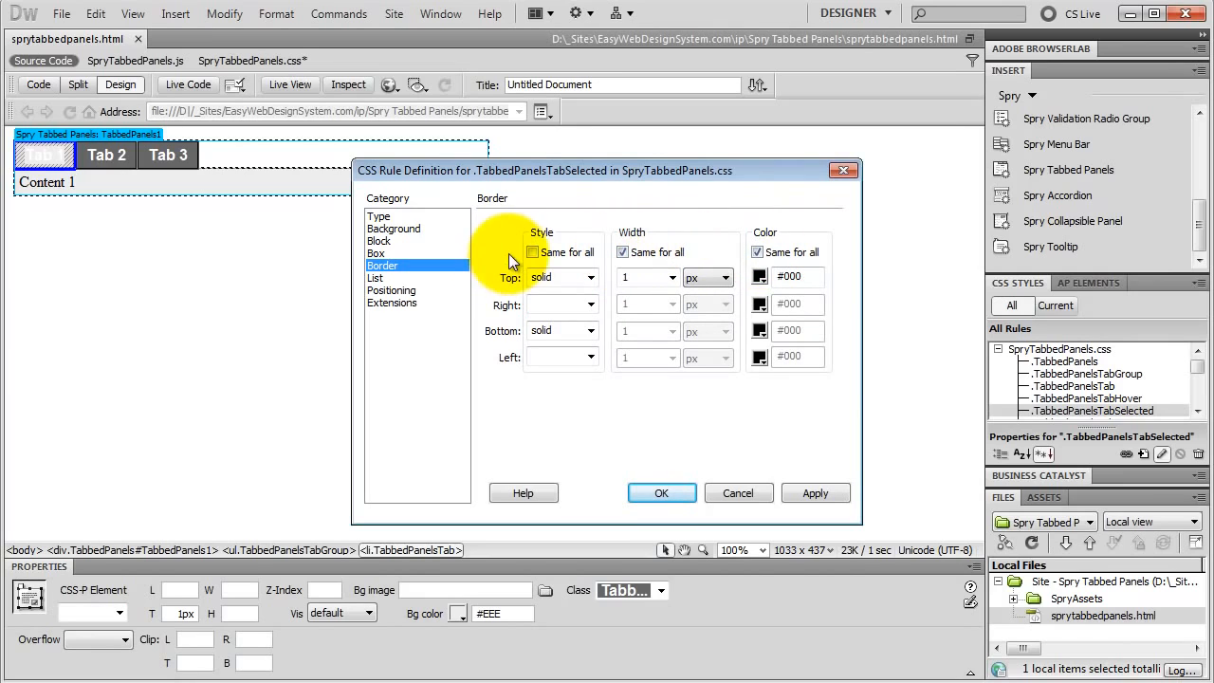
pyautogui.click(532, 252)
pyautogui.click(669, 492)
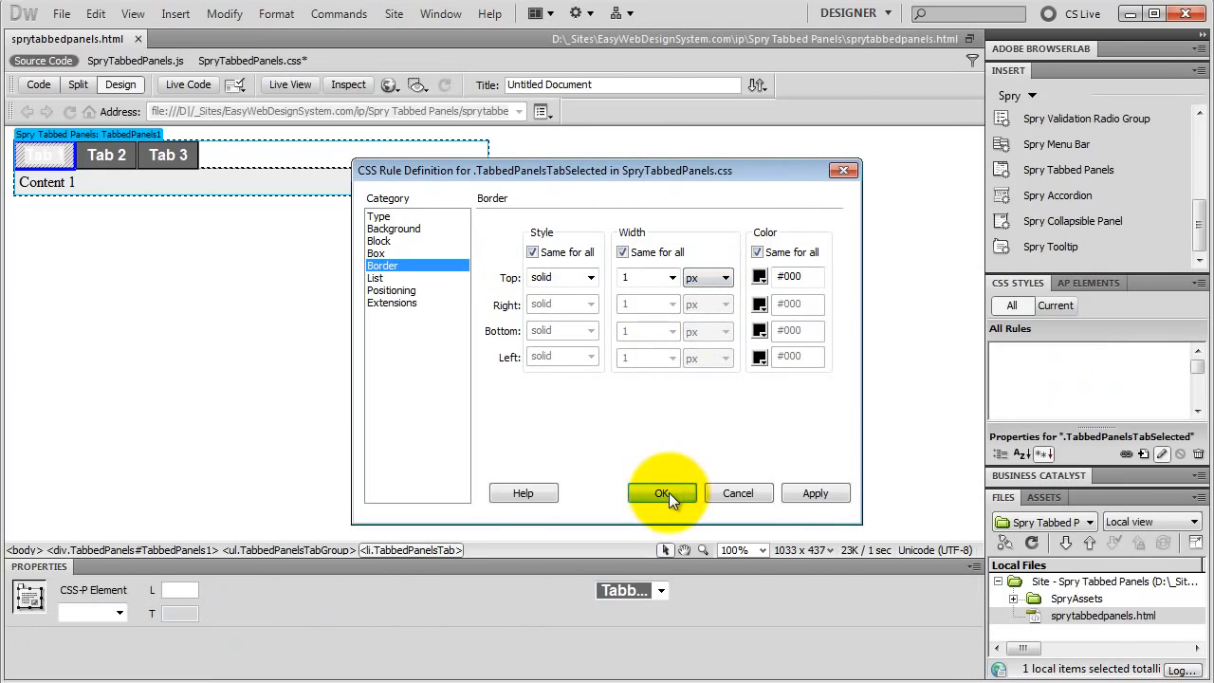
# - Preview the page in Live View and switch through Tab 2, Tab 3 and Tab 1 to check the tab styling
pyautogui.click(290, 85)
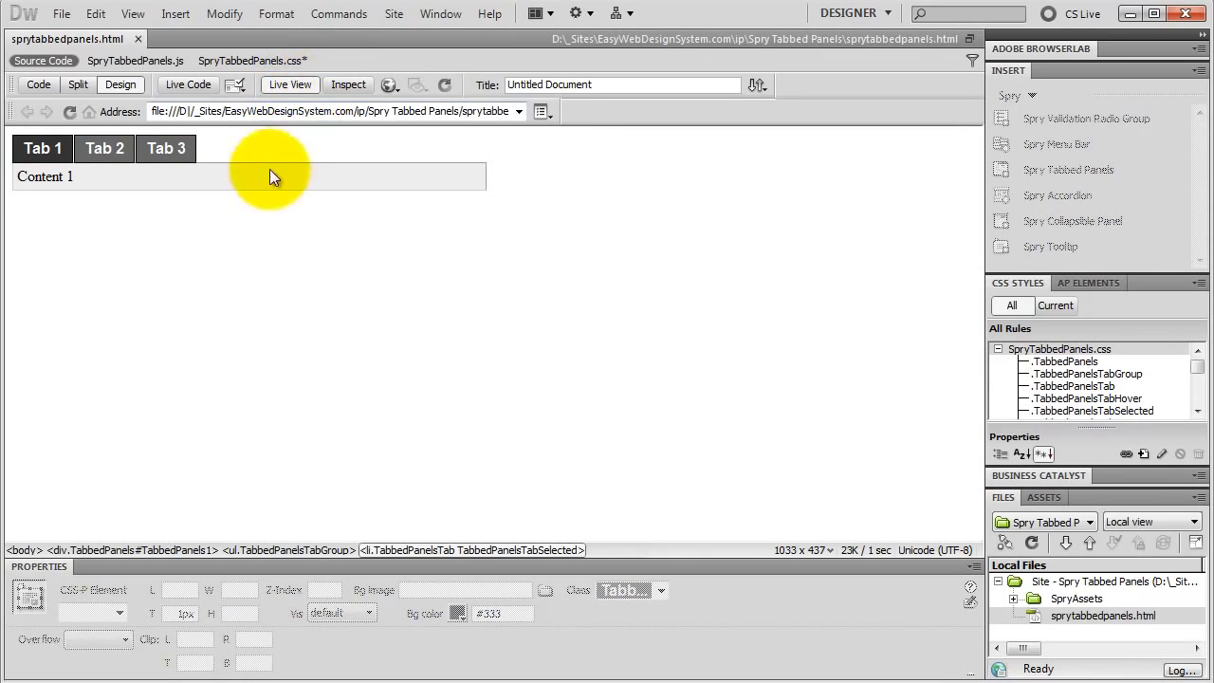
pyautogui.click(107, 157)
pyautogui.click(167, 157)
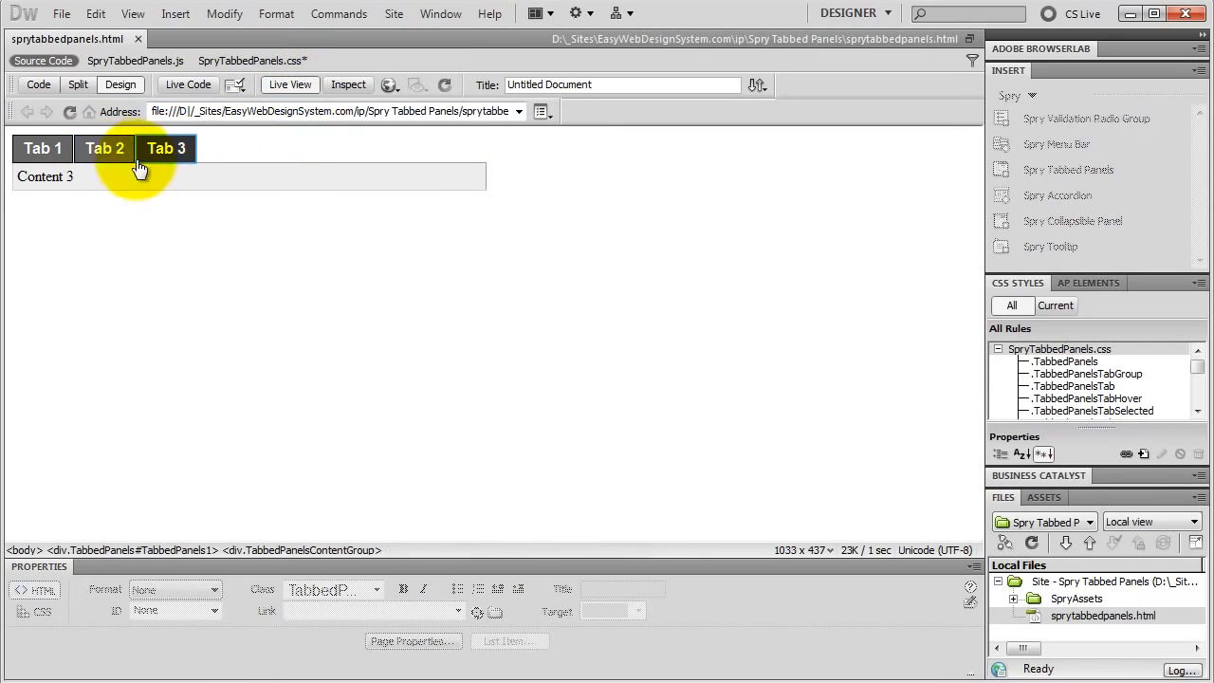
pyautogui.click(43, 156)
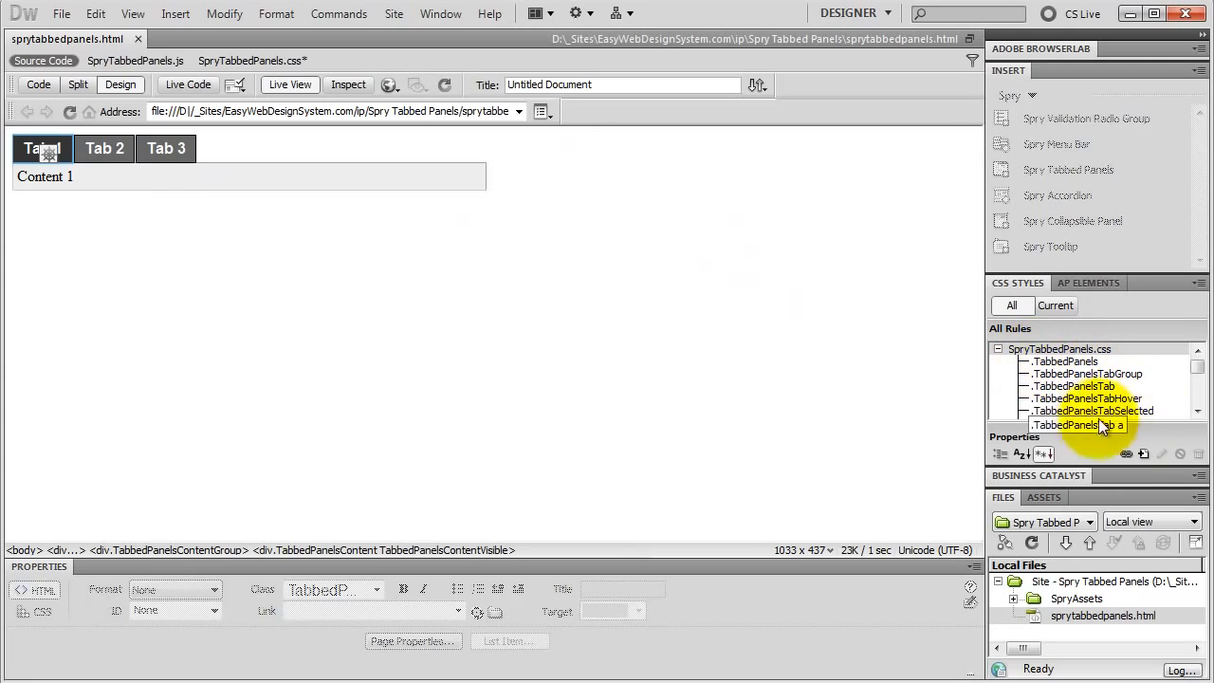
# - Set the background color of the .TabbedPanelsTabHover rule to #333
pyautogui.doubleClick(1055, 400)
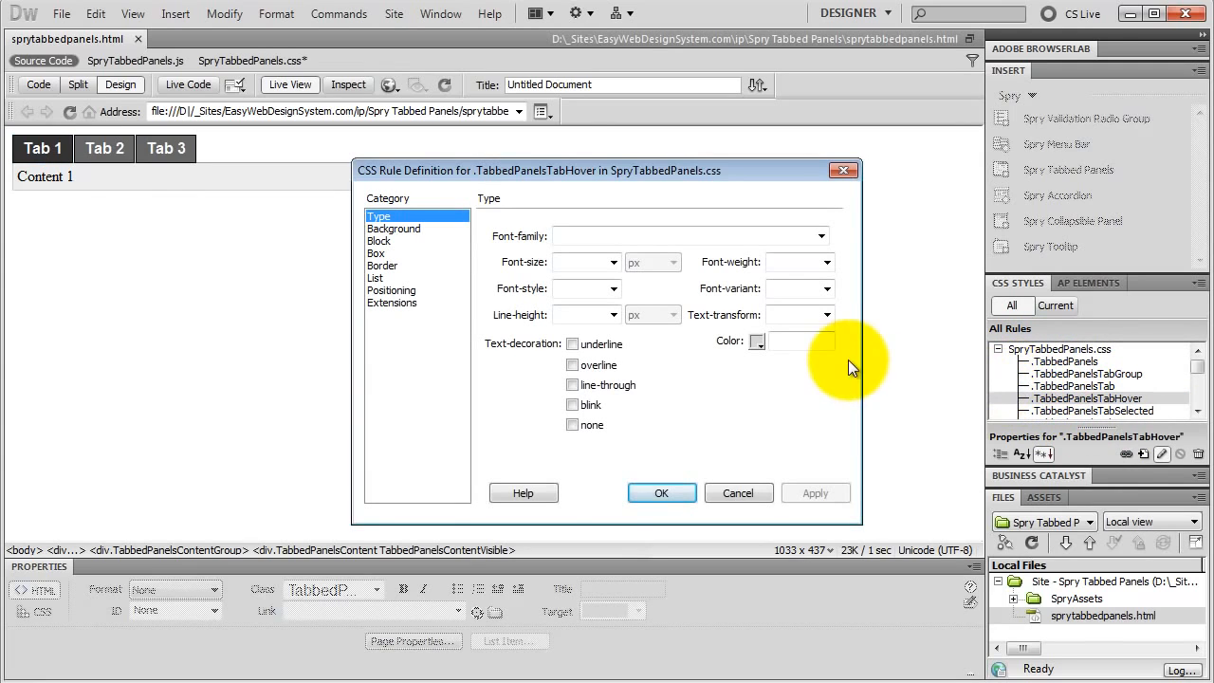
pyautogui.click(406, 232)
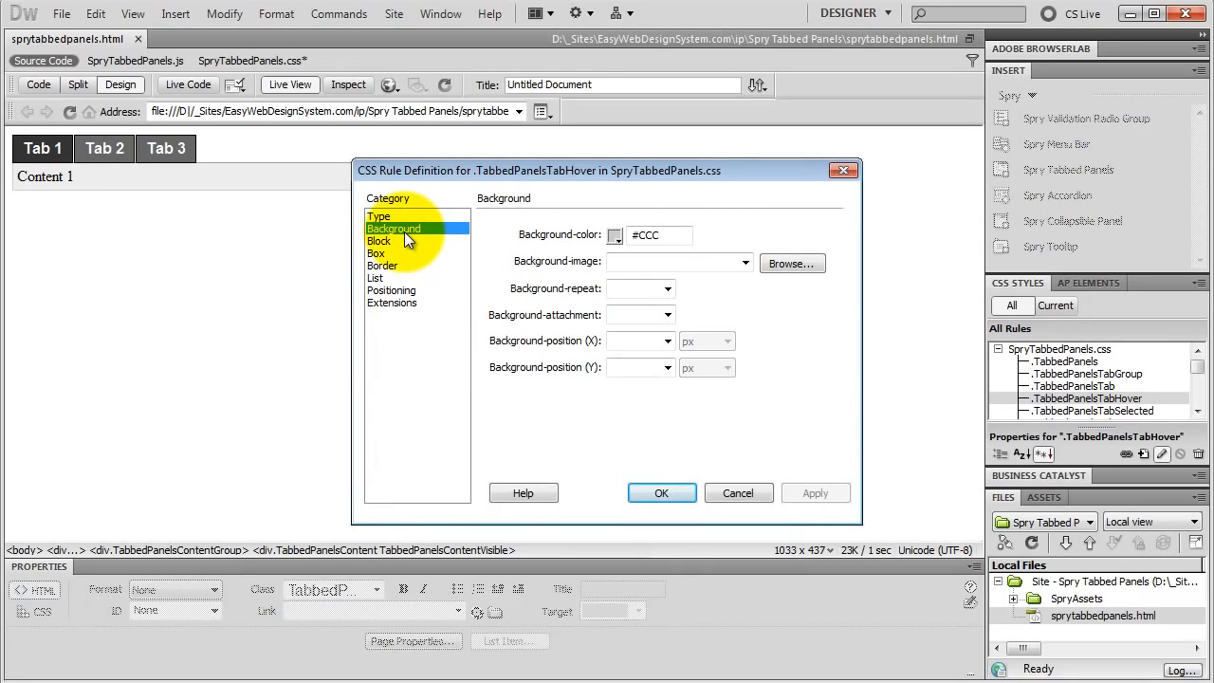
pyautogui.click(612, 236)
pyautogui.click(580, 271)
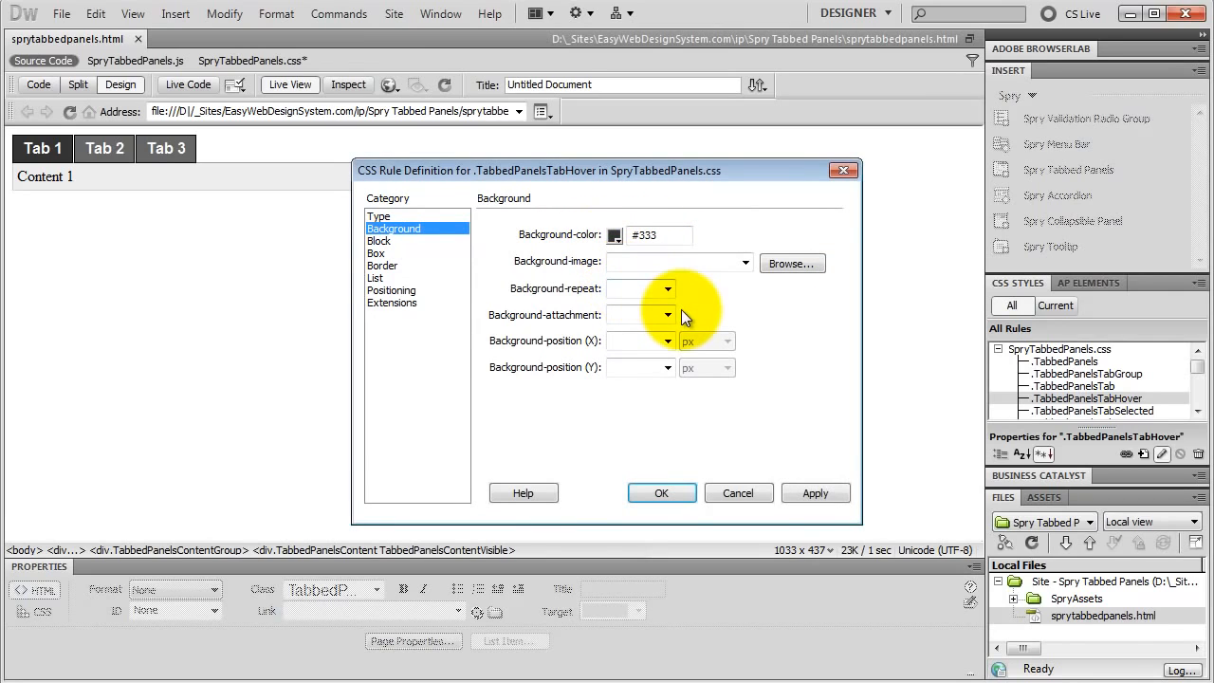
# - Give the .TabbedPanelsTabHover rule a solid 1 px border in #000 on all sides and apply the rule changes
pyautogui.click(387, 267)
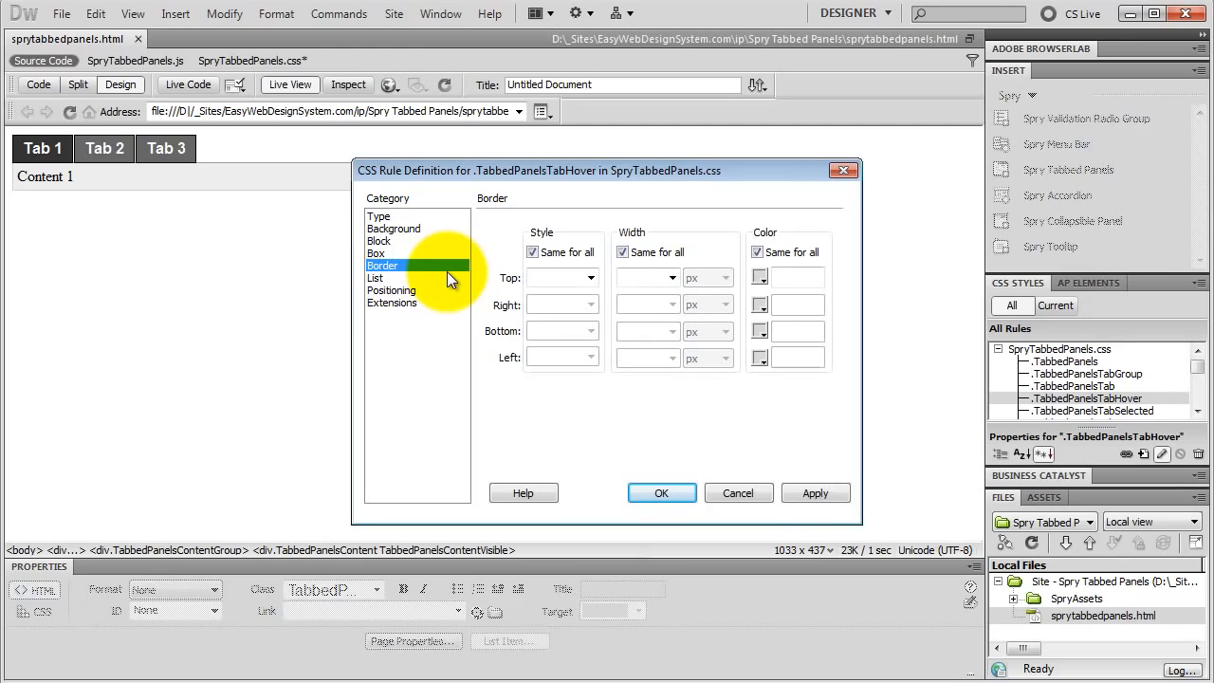
pyautogui.click(585, 278)
pyautogui.click(556, 332)
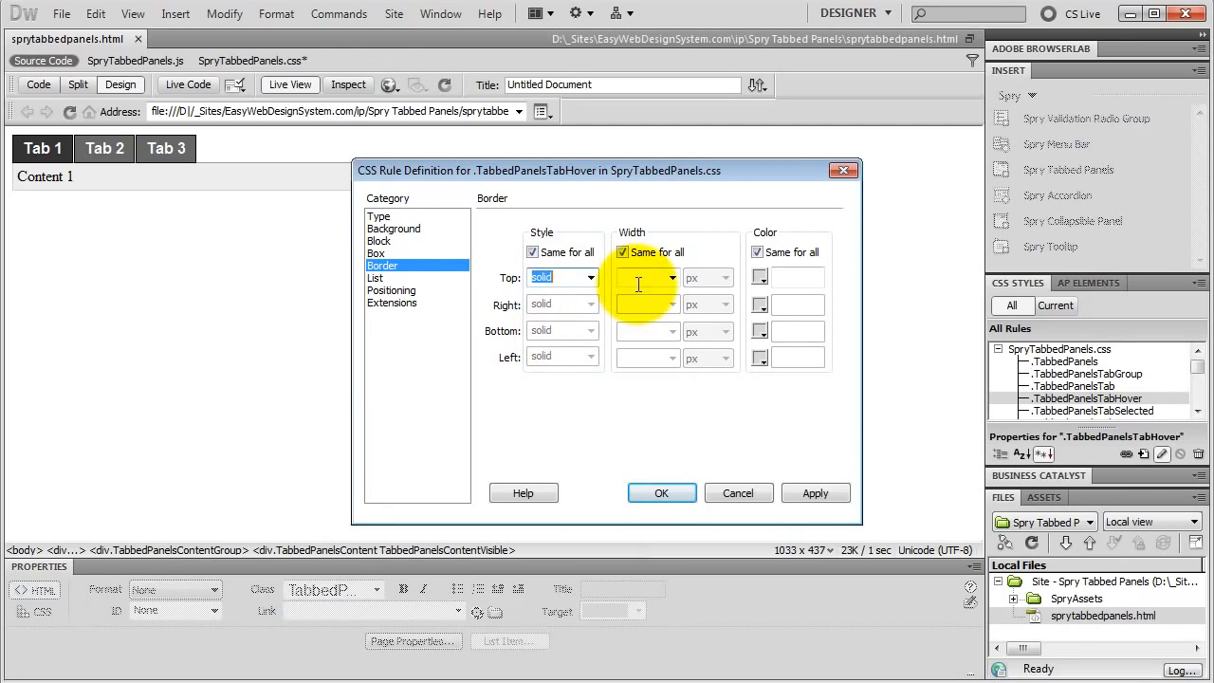
pyautogui.click(636, 279)
pyautogui.click(764, 279)
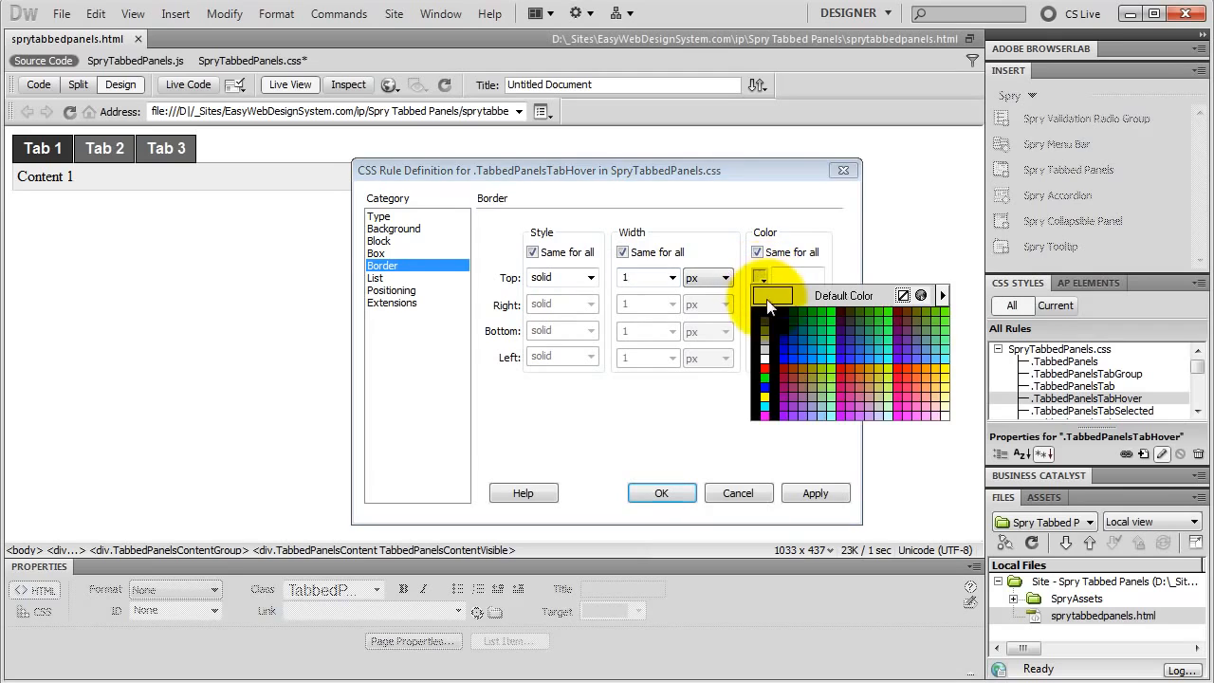
pyautogui.click(764, 306)
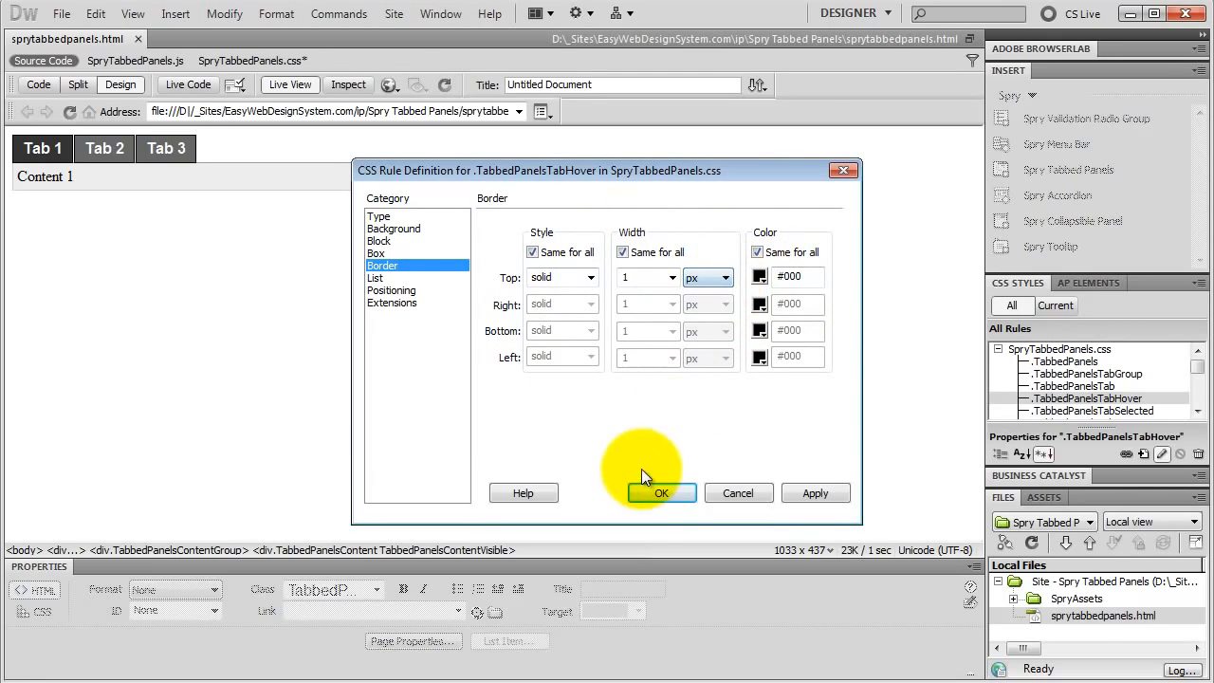
pyautogui.click(651, 494)
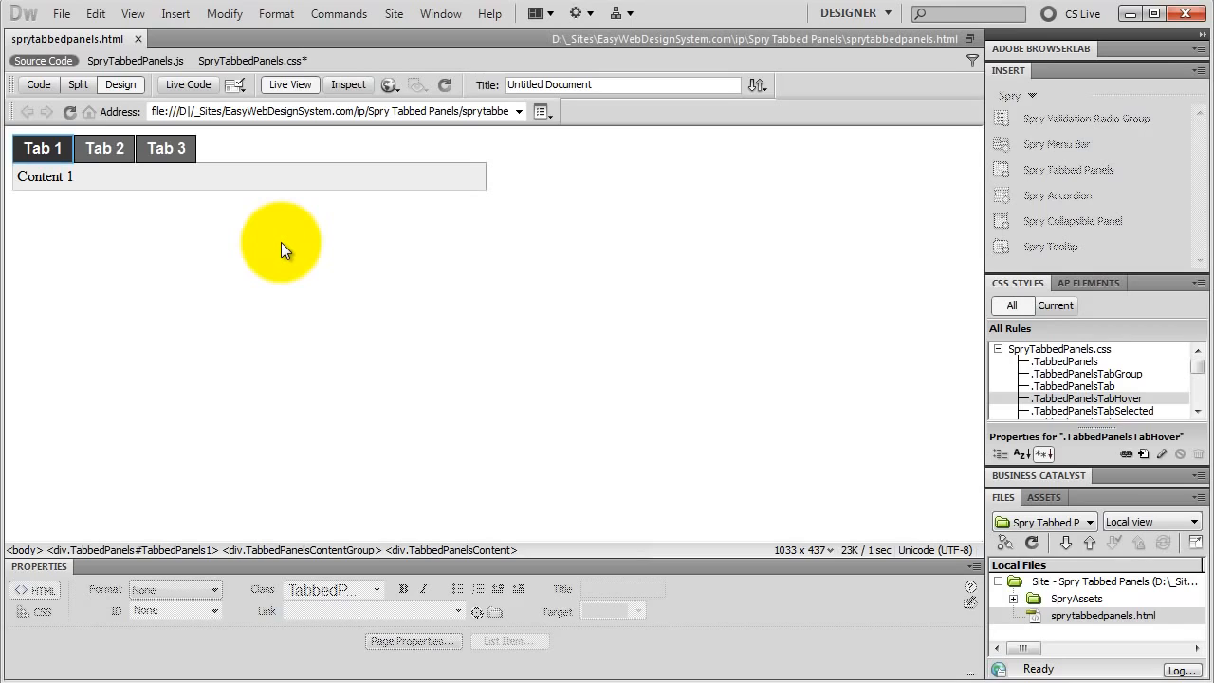
# - Look up the CSS rules behind the Content 1 panel and set the .TabbedPanelsContentGroup font family to Arial, Helvetica, sans-serif
pyautogui.keyDown('alt'); pyautogui.click(88, 176); pyautogui.keyUp('alt')
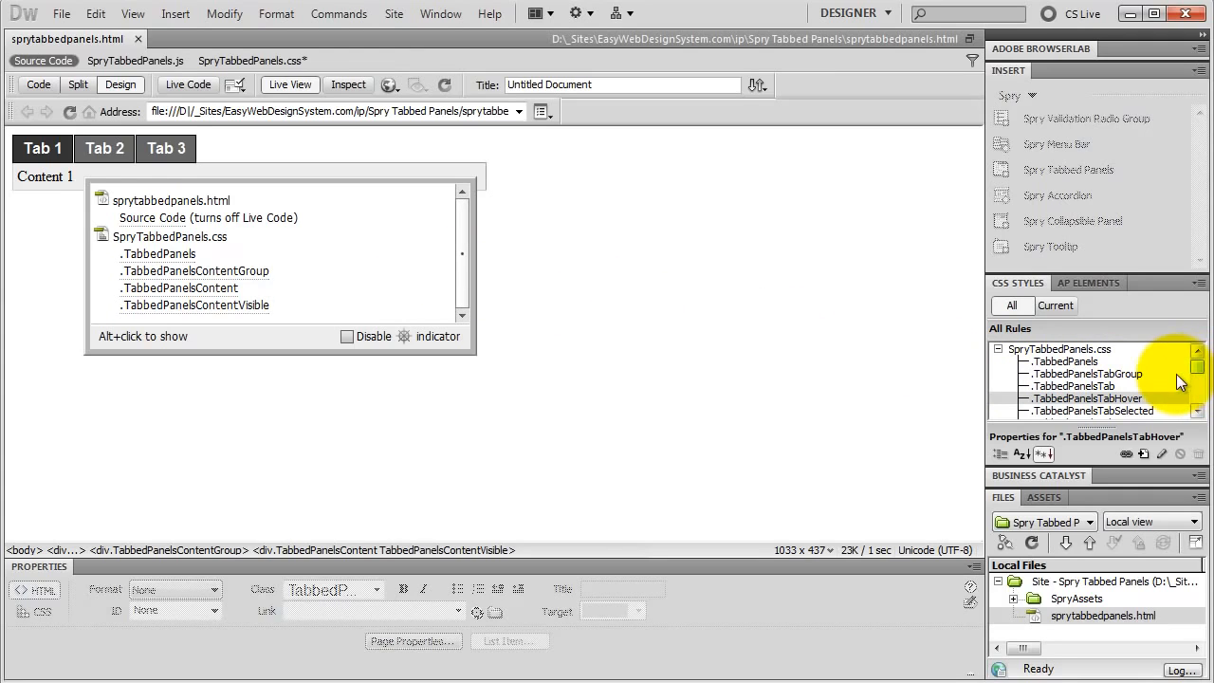
pyautogui.moveTo(1197, 370); pyautogui.dragTo(1197, 379)
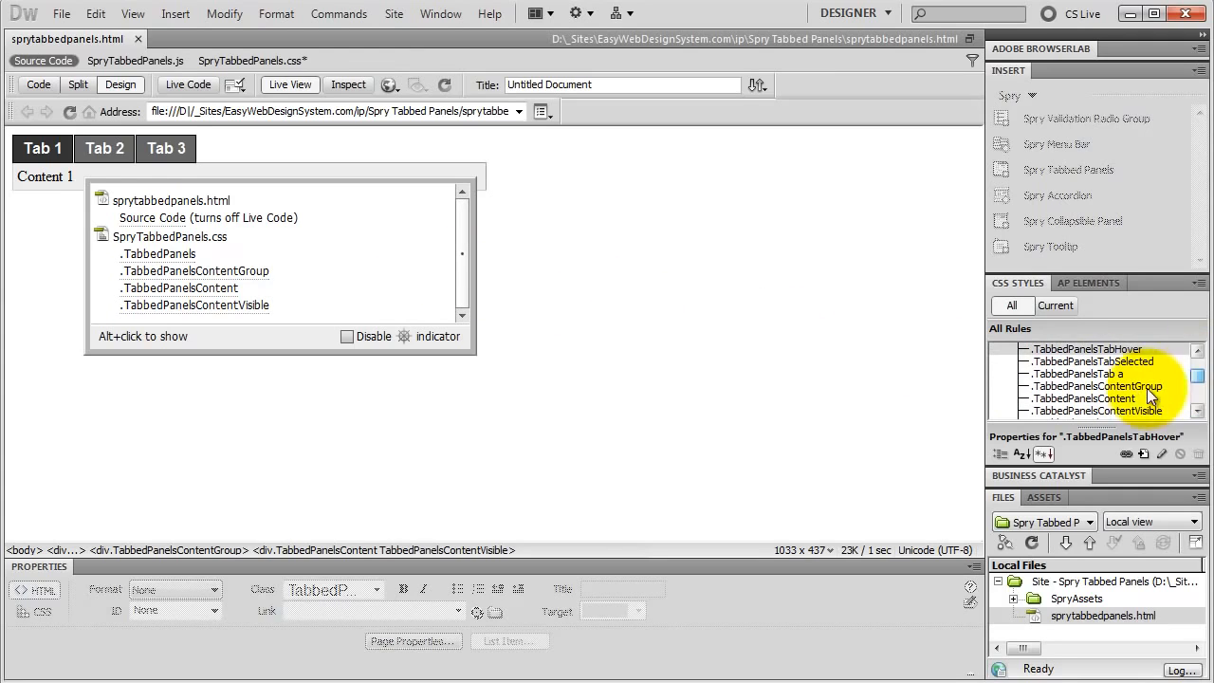
pyautogui.doubleClick(1118, 388)
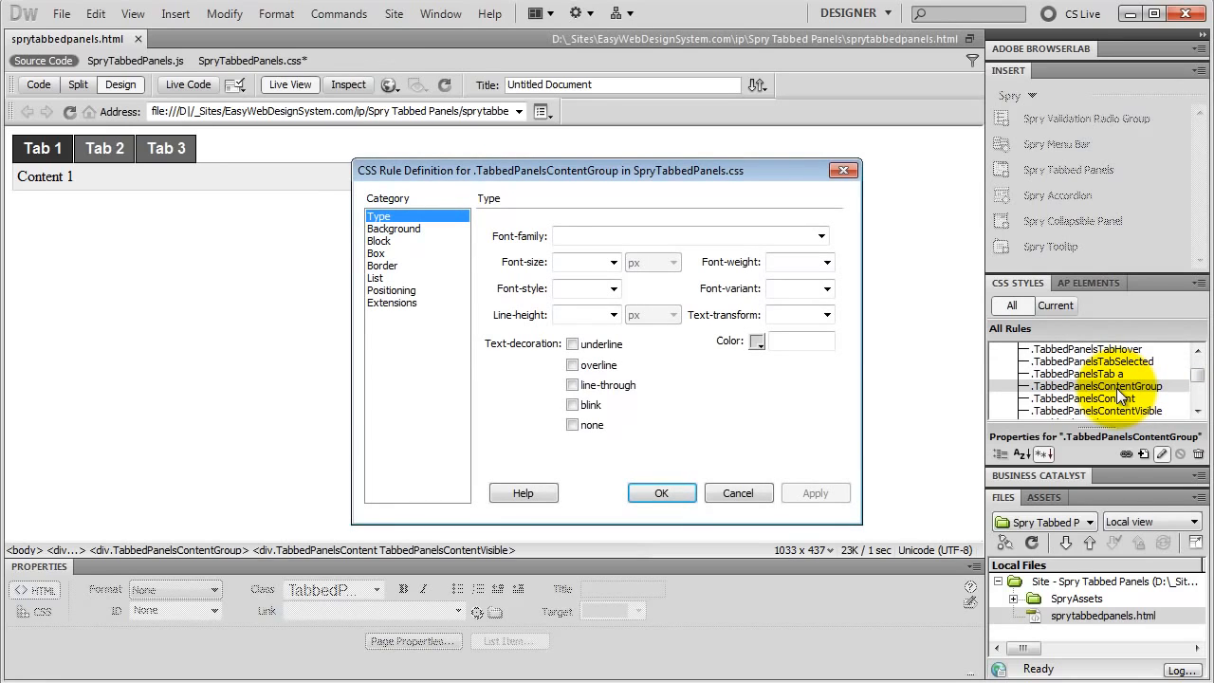
pyautogui.click(818, 238)
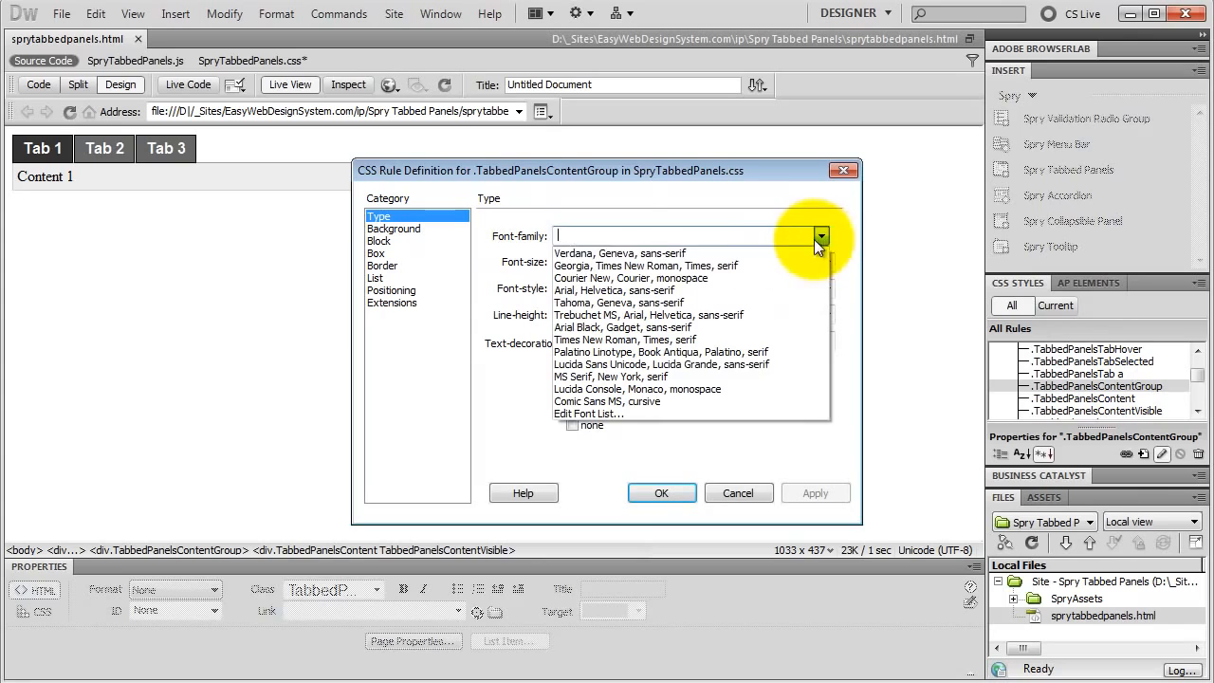
pyautogui.click(739, 294)
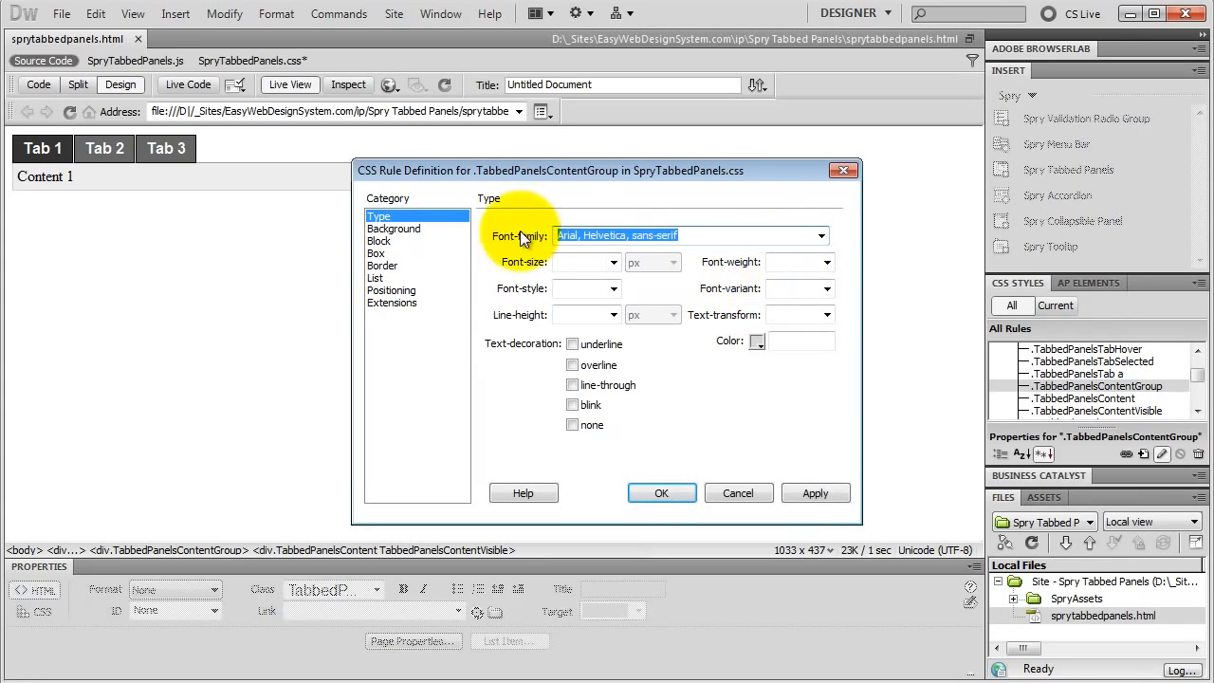
# - Set the .TabbedPanelsContentGroup background color to #CCC and its padding to 10 px on all sides
pyautogui.click(393, 228)
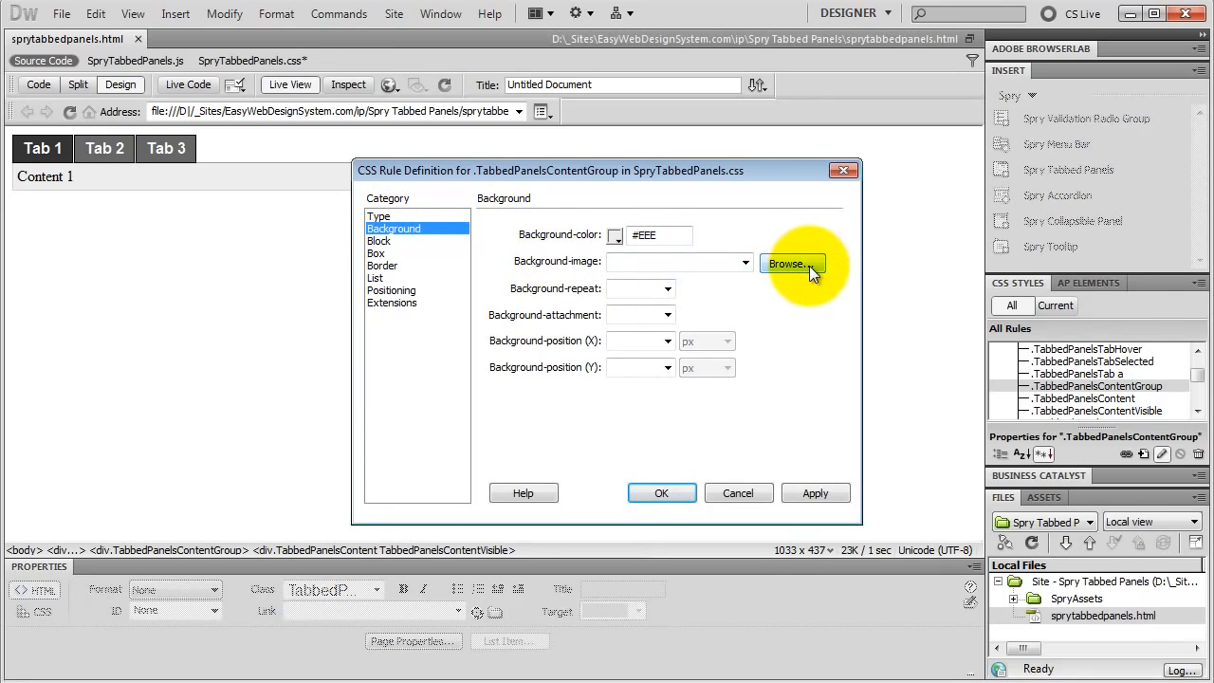
pyautogui.click(616, 235)
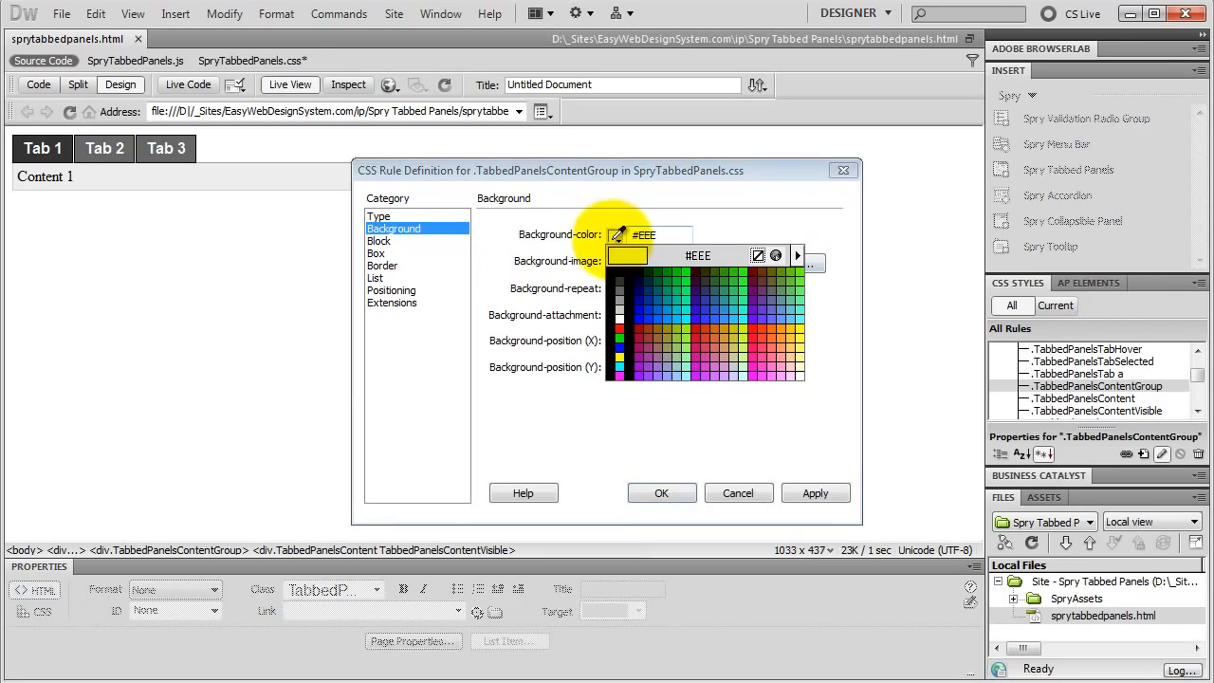
pyautogui.click(622, 309)
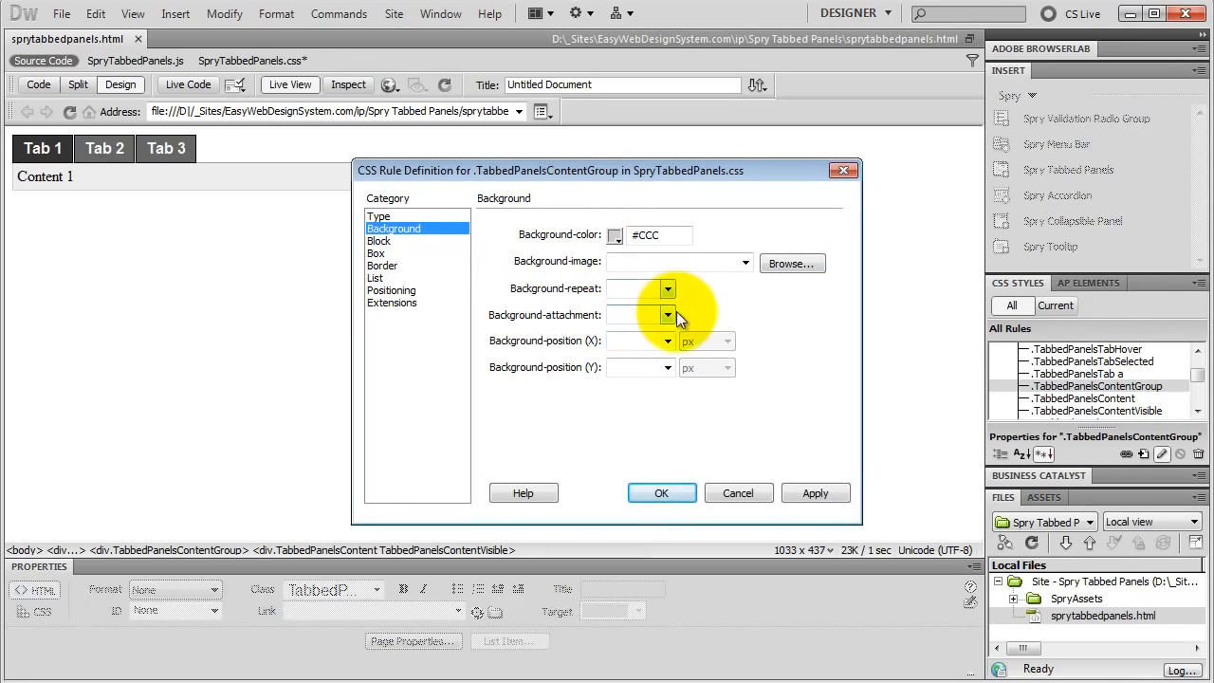
pyautogui.click(380, 254)
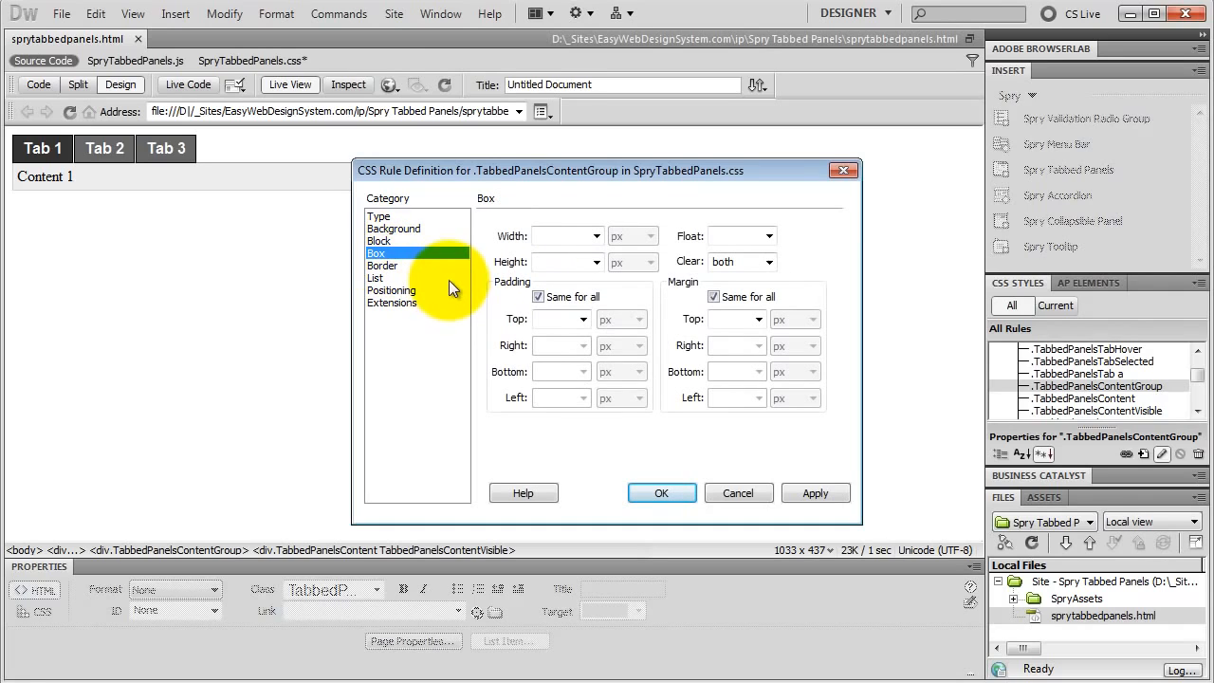
pyautogui.click(546, 326)
pyautogui.write('10')
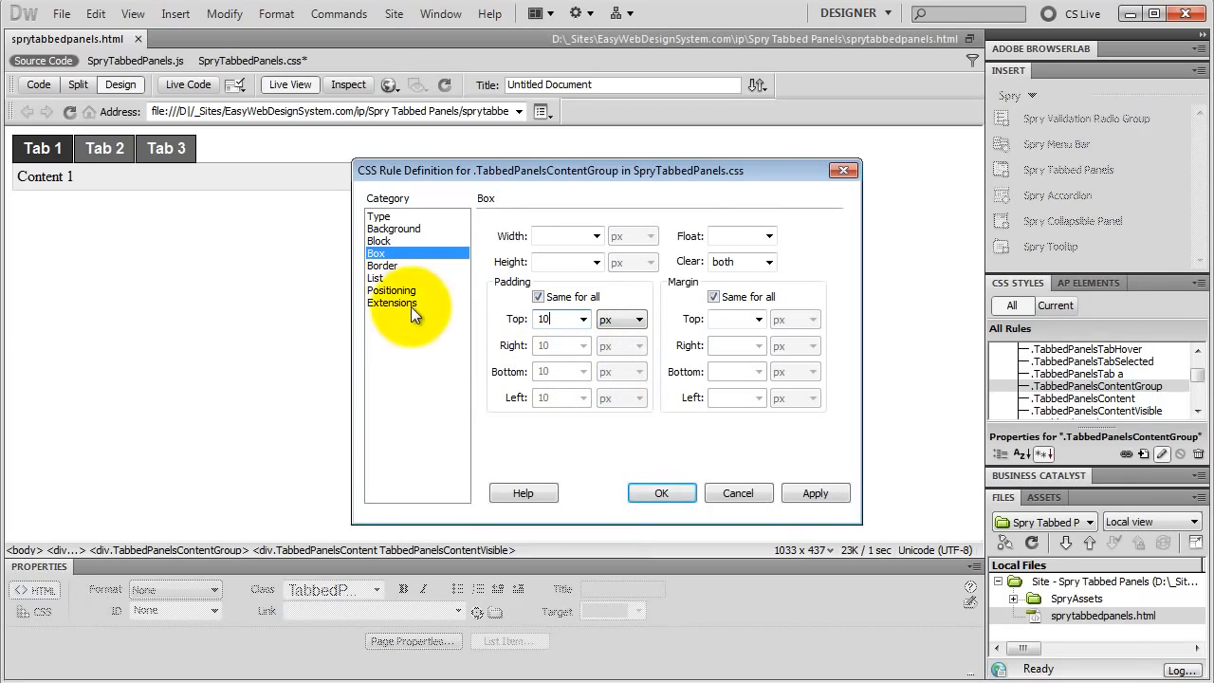
# - Set the .TabbedPanelsContentGroup border color to #000 on all sides and apply the rule changes
pyautogui.click(377, 267)
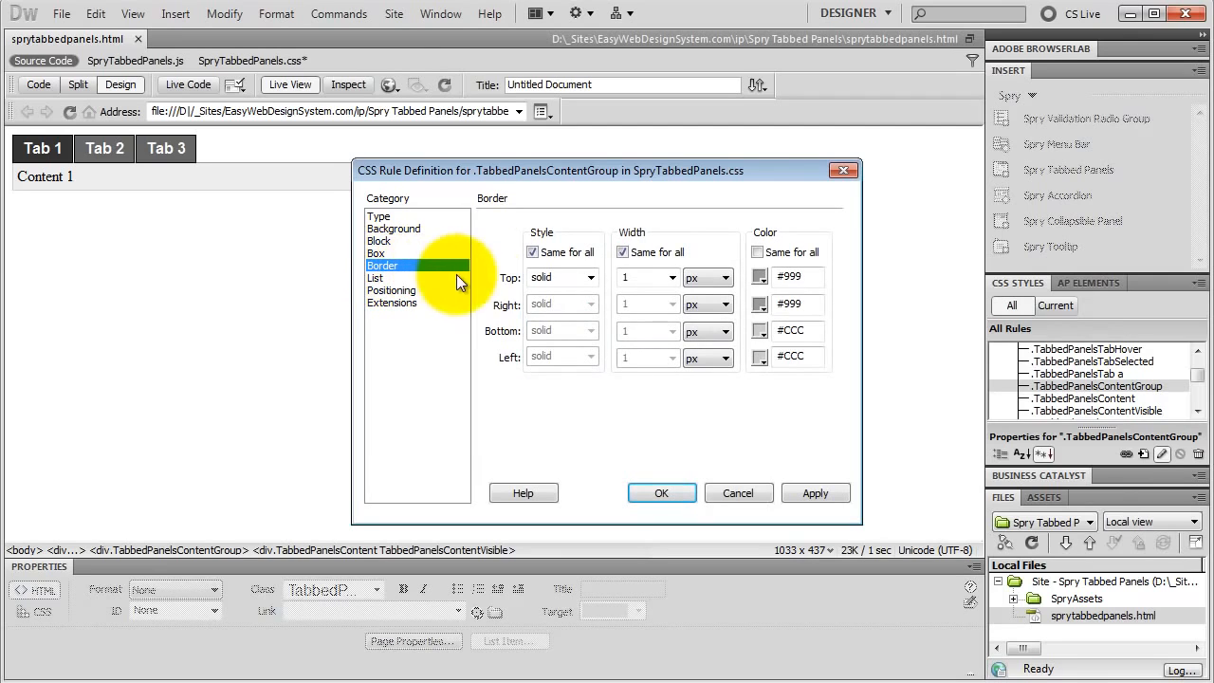
pyautogui.click(759, 277)
pyautogui.click(759, 304)
pyautogui.click(757, 252)
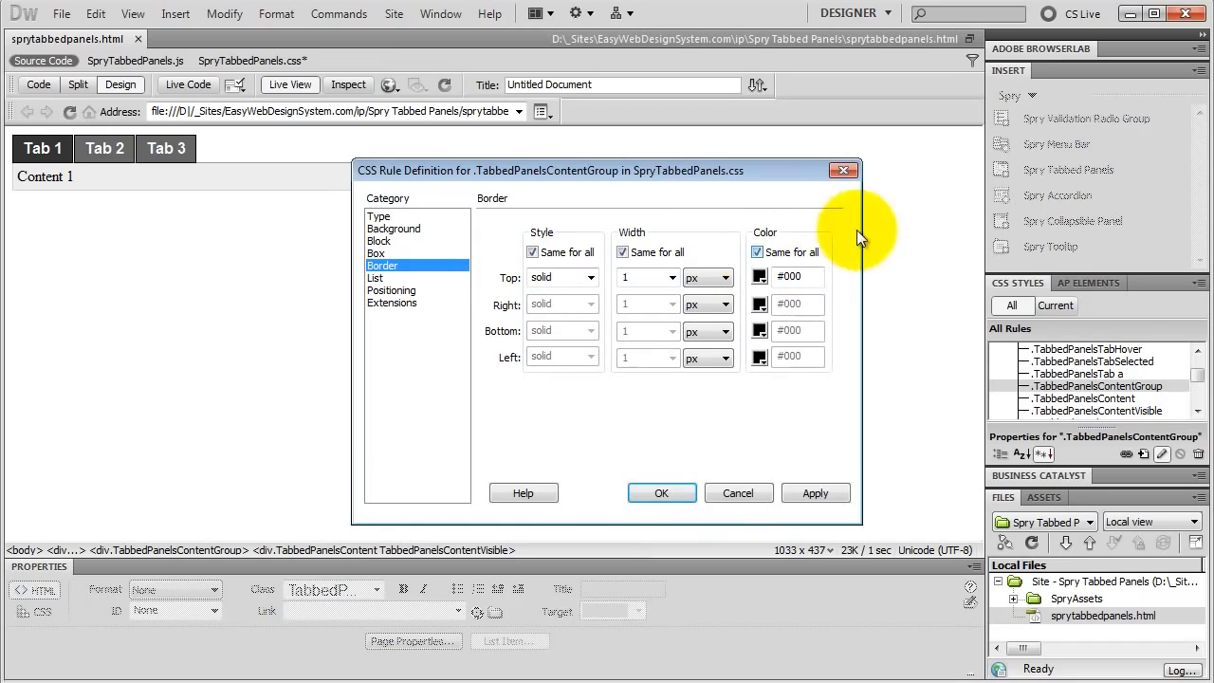
pyautogui.click(664, 493)
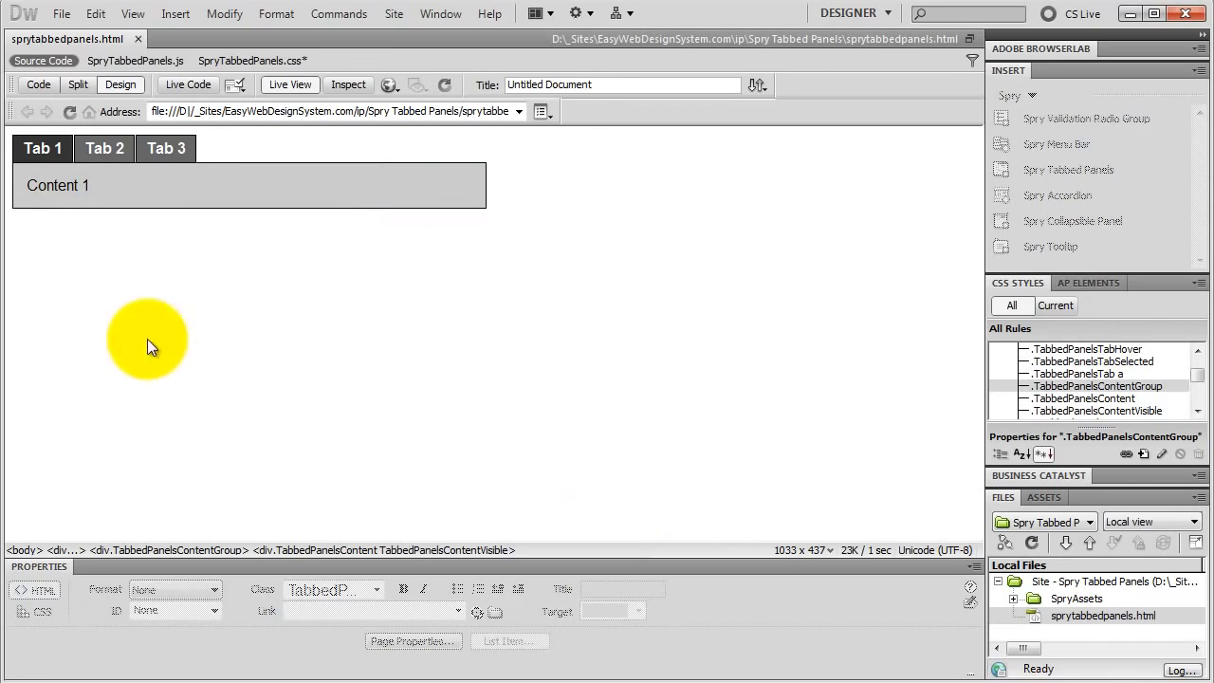